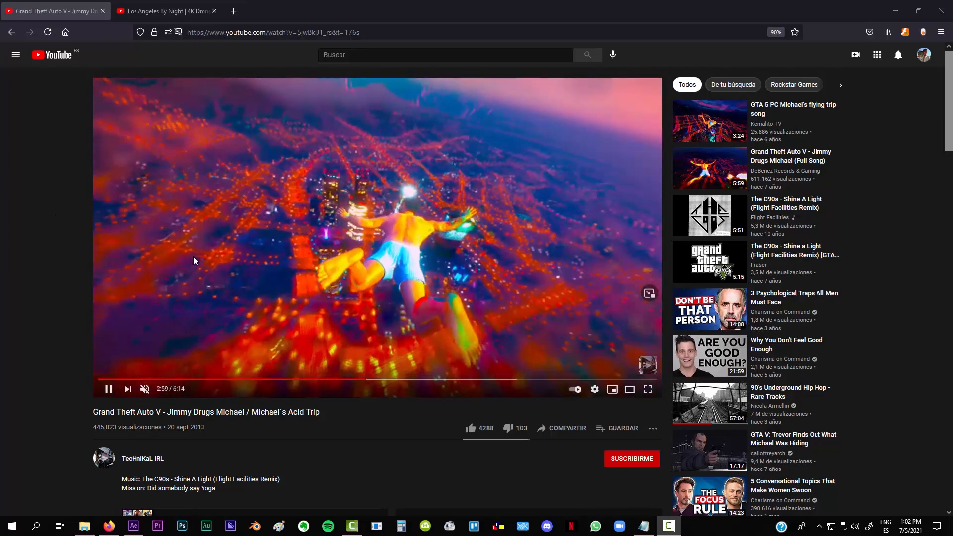
# Pause the Grand Theft Auto V acid trip reference video and view the Los Angeles By Night drone video.
pyautogui.click(126, 249)
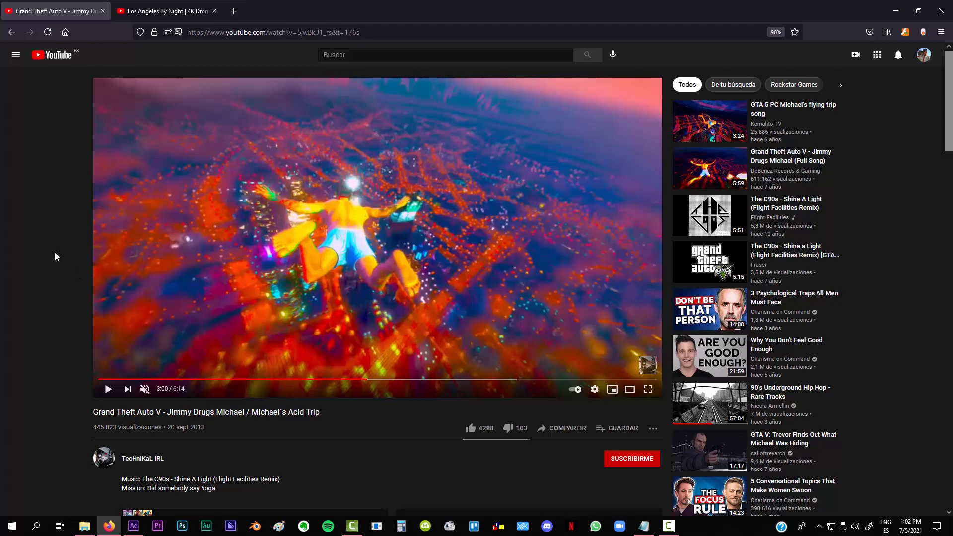
pyautogui.click(140, 13)
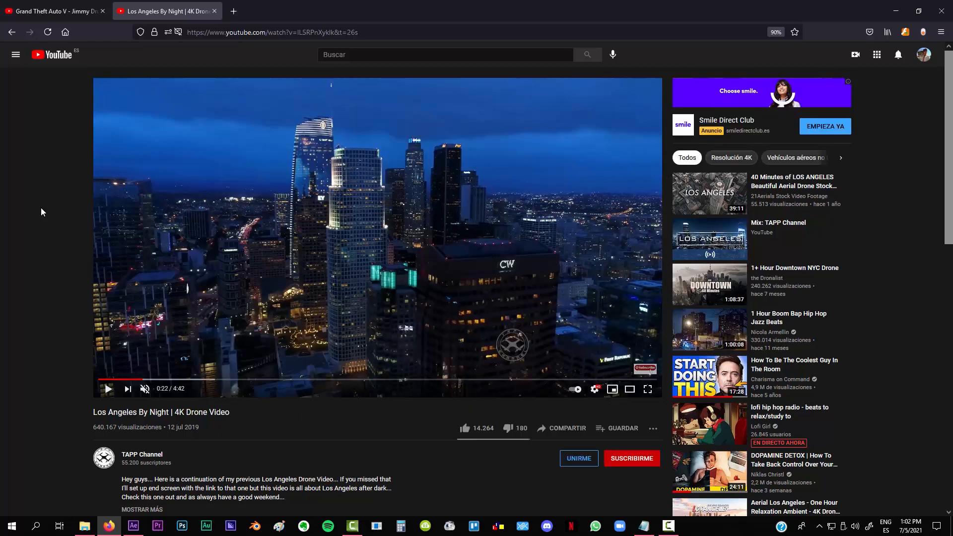
# Switch to After Effects and create a new composition named Trippy Look.
pyautogui.click(133, 526)
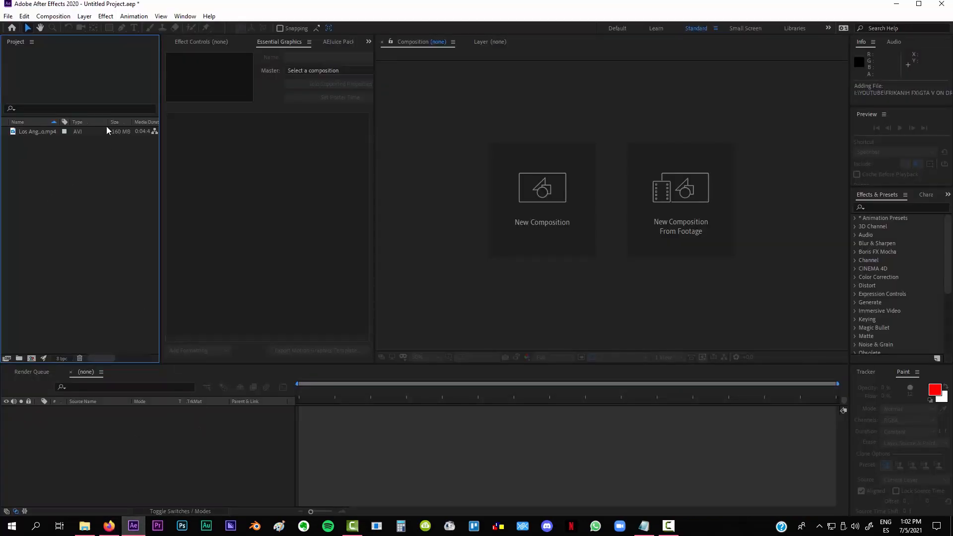
pyautogui.click(53, 16)
pyautogui.click(67, 31)
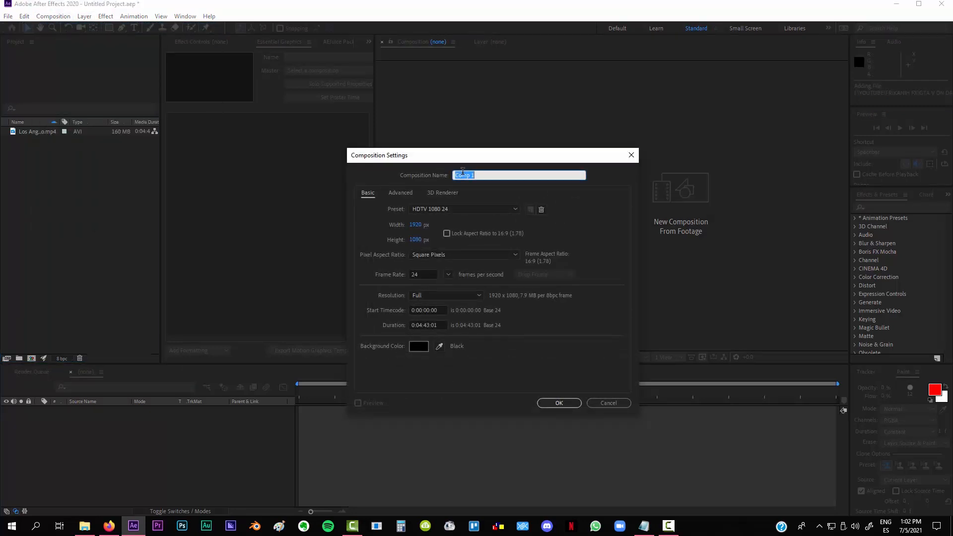
pyautogui.write('Trippy Look')
pyautogui.press('Return')
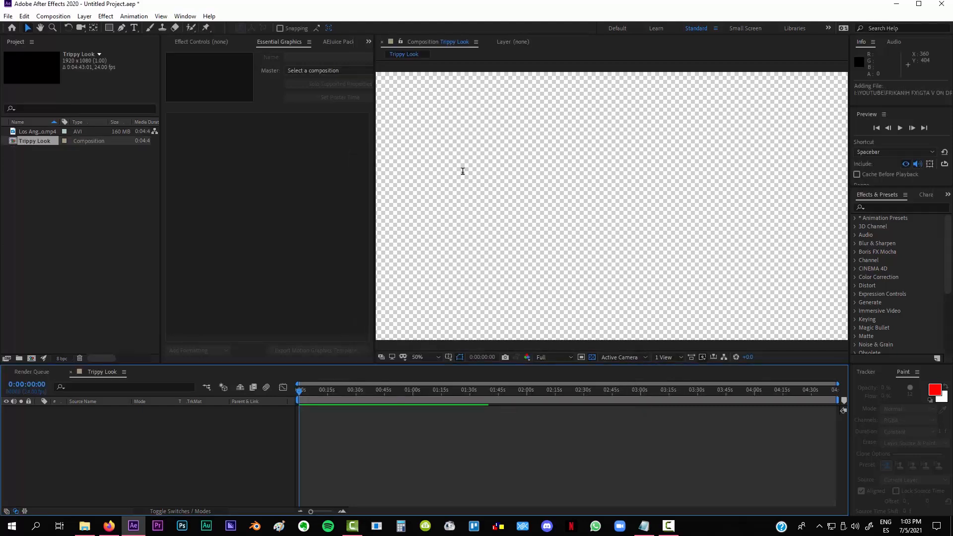
# Set the Trippy Look composition's duration to 0:10:00:01.
pyautogui.click(53, 16)
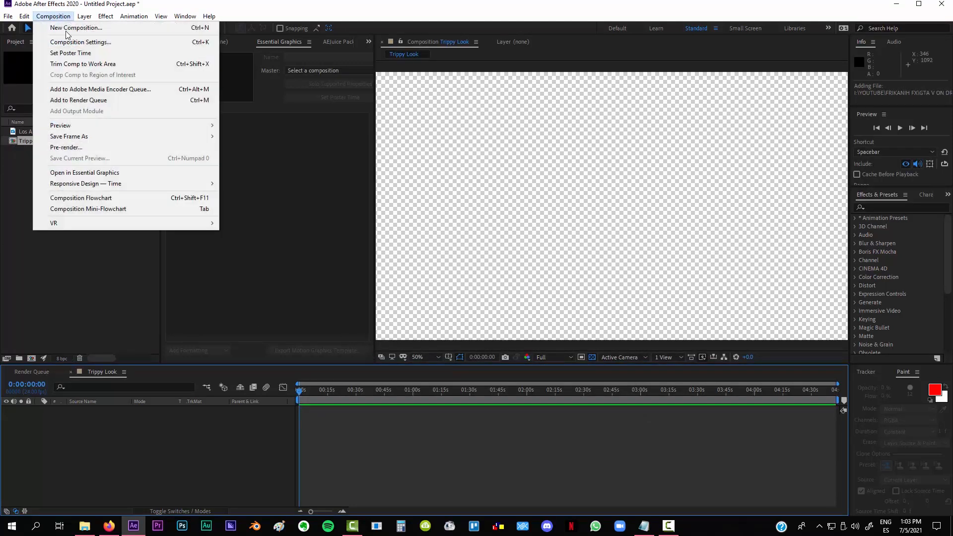
pyautogui.click(75, 42)
pyautogui.click(419, 274)
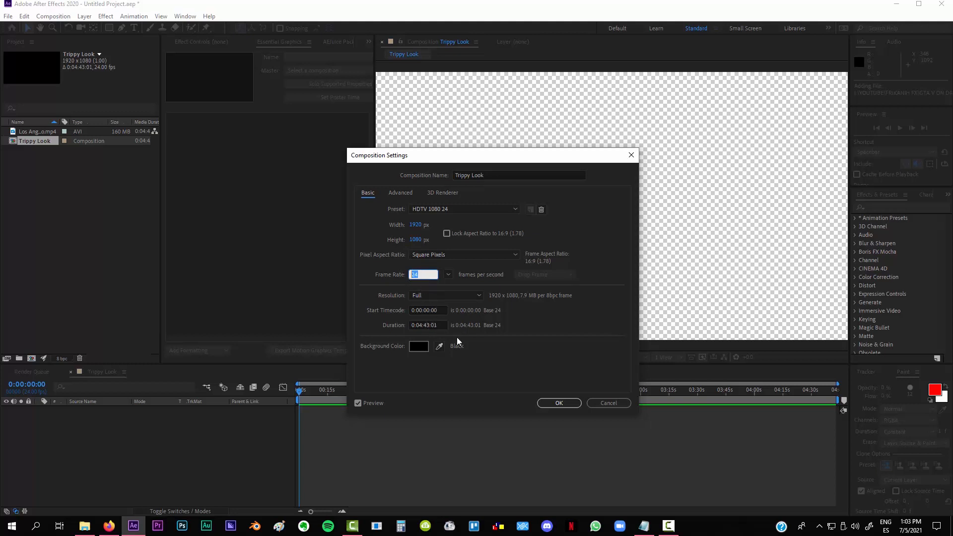
pyautogui.click(425, 325)
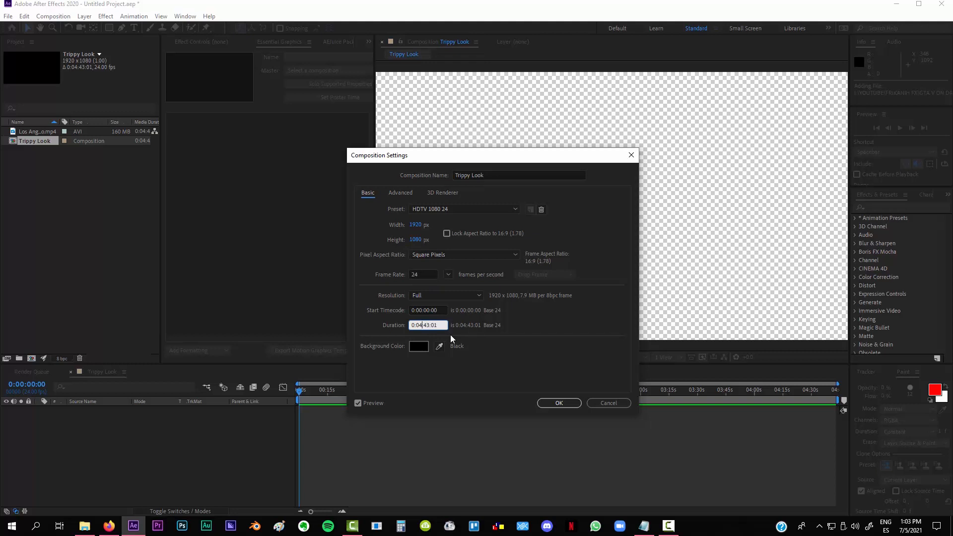
pyautogui.press('BackSpace')
pyautogui.press('BackSpace')
pyautogui.click(558, 403)
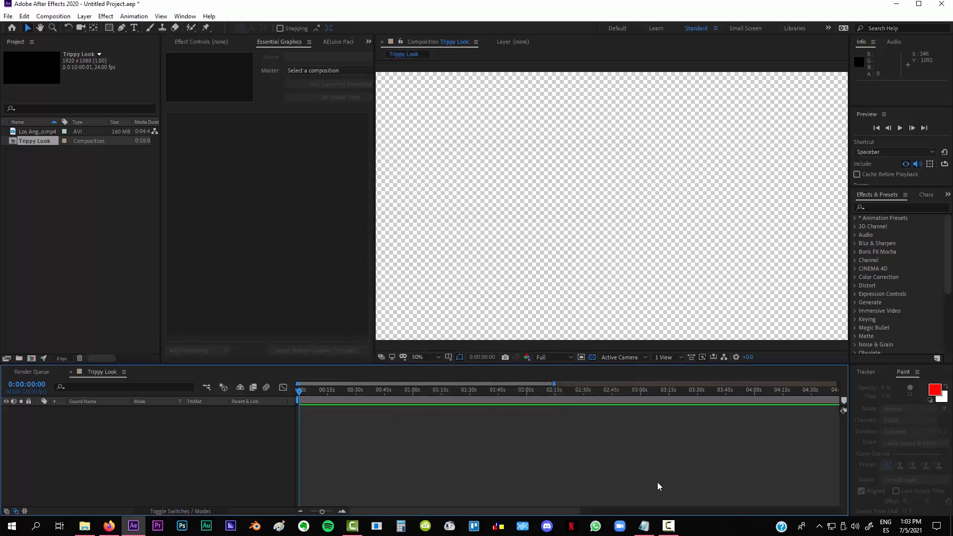
pyautogui.click(301, 511)
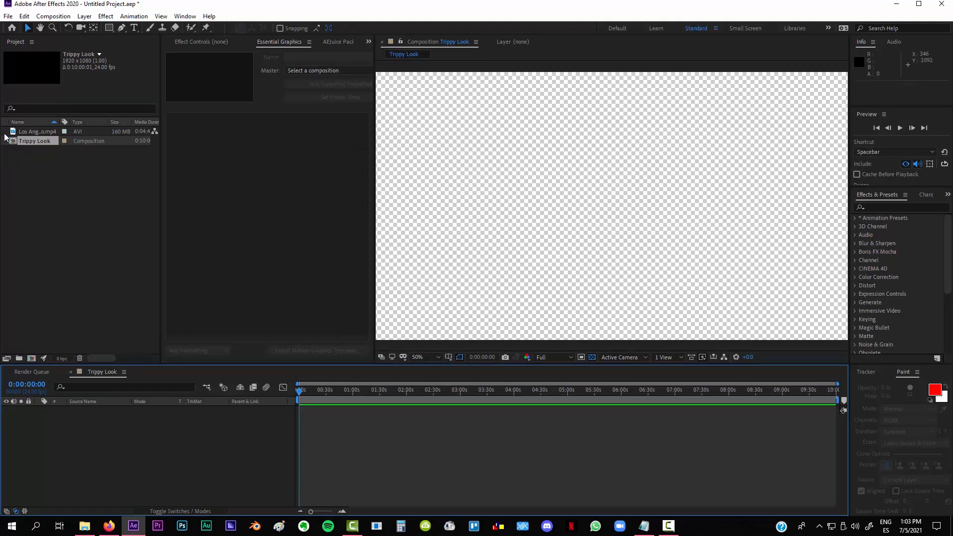
# Add the Los Angeles drone clip to the Trippy Look timeline and shift it about 21 seconds before the composition start.
pyautogui.moveTo(15, 132); pyautogui.dragTo(114, 424)
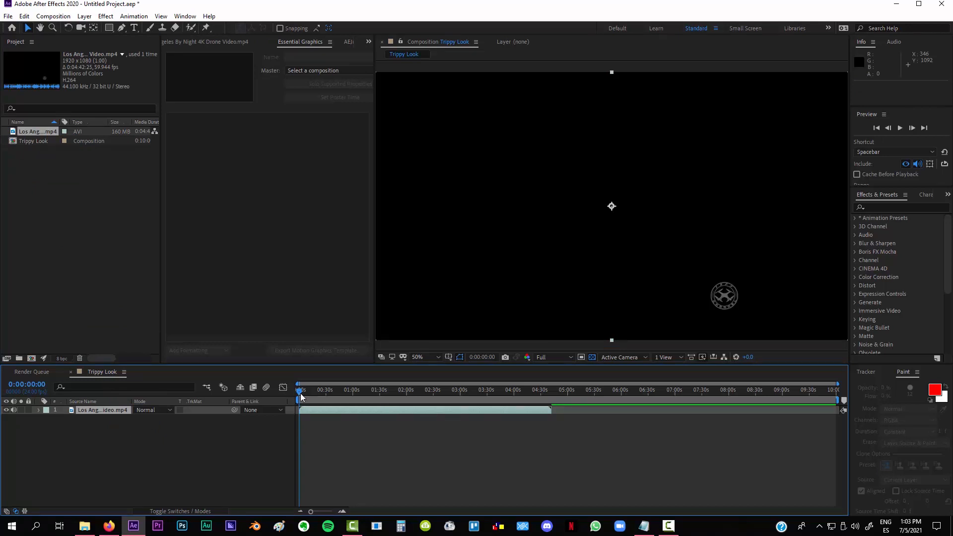
pyautogui.moveTo(497, 410); pyautogui.dragTo(478, 409)
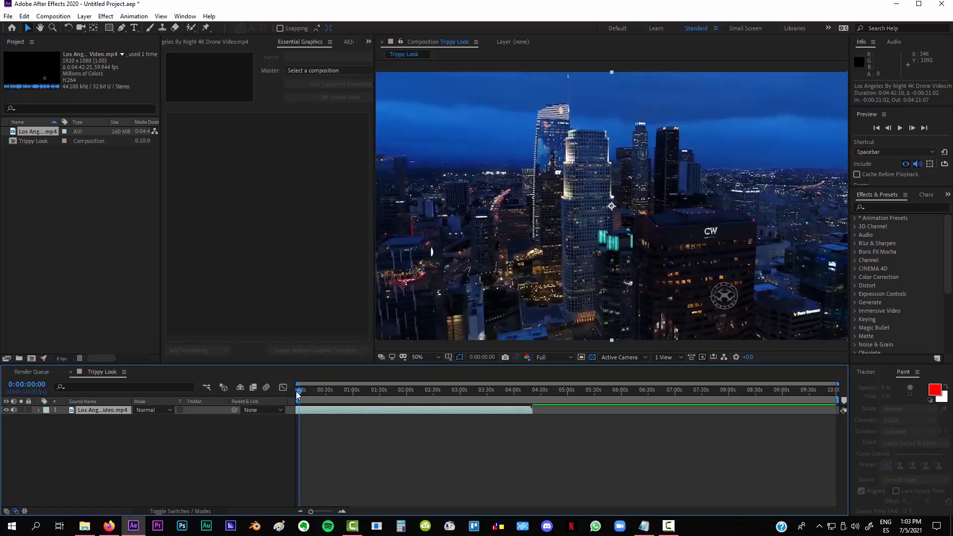
pyautogui.moveTo(299, 393)
pyautogui.mouseDown()
pyautogui.moveTo(308, 394)
pyautogui.moveTo(289, 389)
pyautogui.mouseUp()
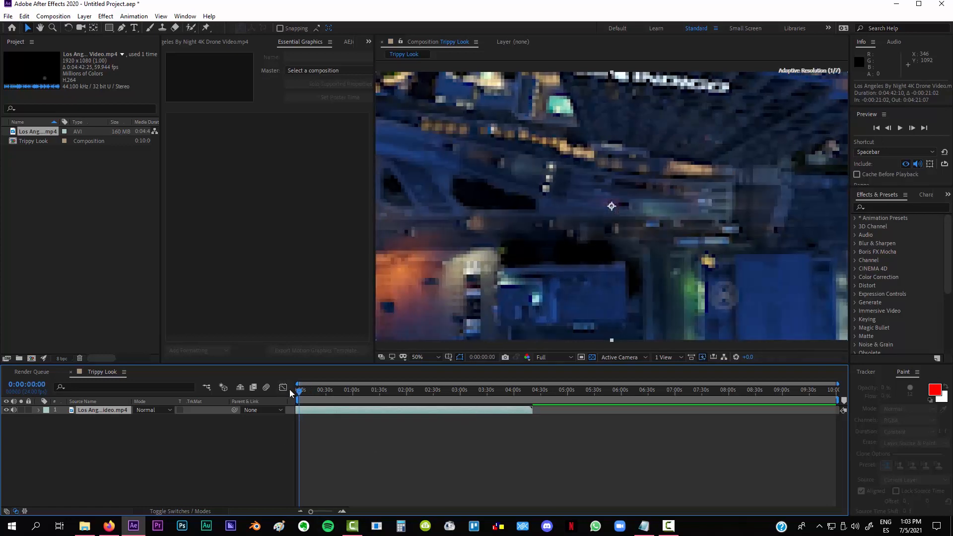
# Pre-compose the drone clip as Footage, moving all attributes into the new composition.
pyautogui.click(343, 512)
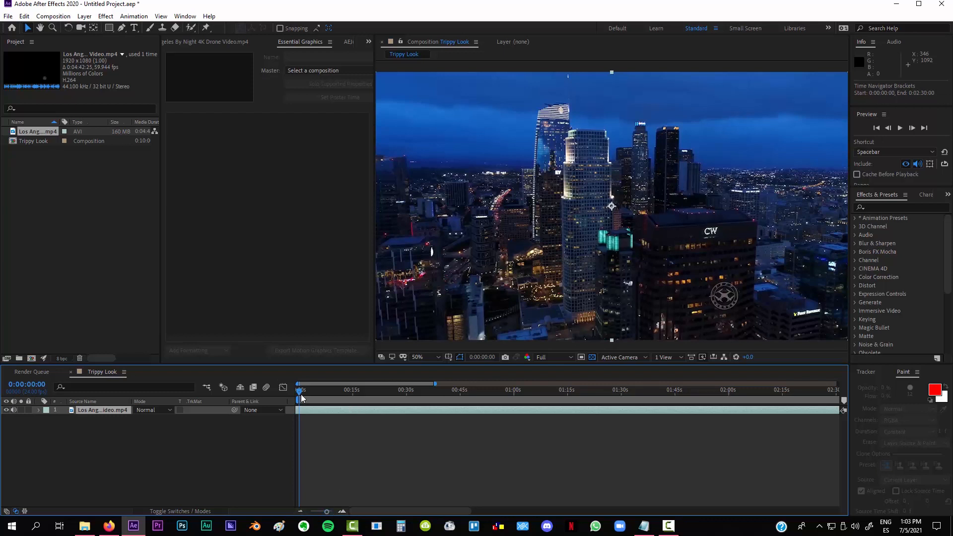
pyautogui.rightClick(335, 410)
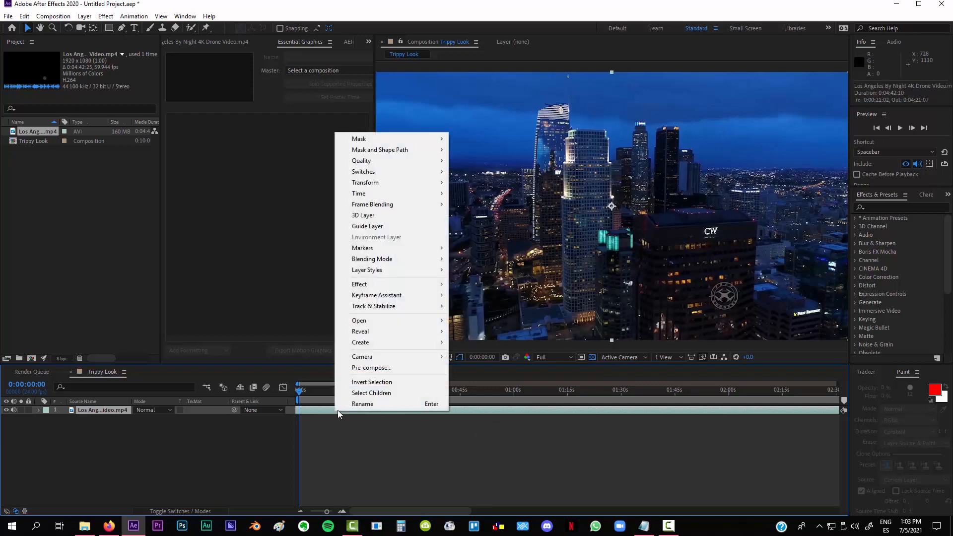
pyautogui.click(361, 369)
pyautogui.write('Footagte')
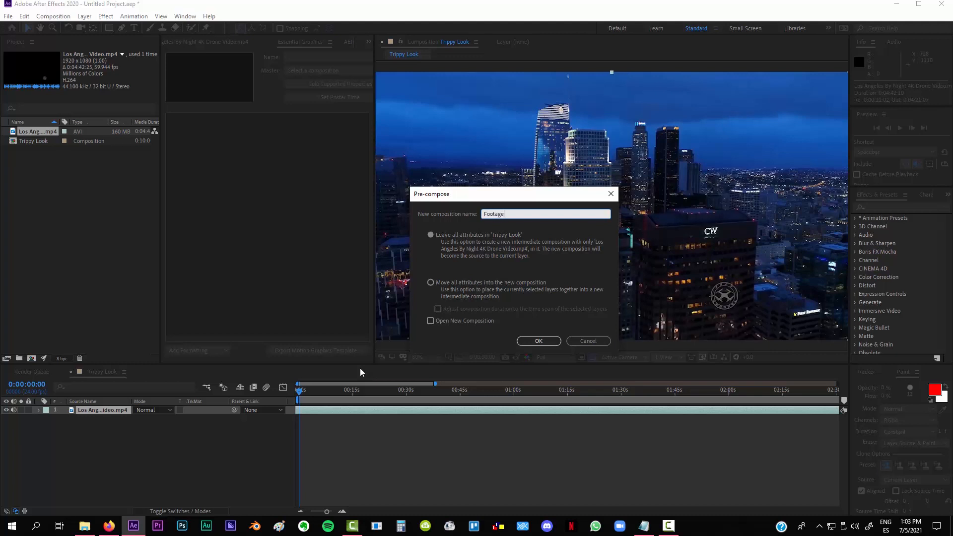
pyautogui.click(430, 282)
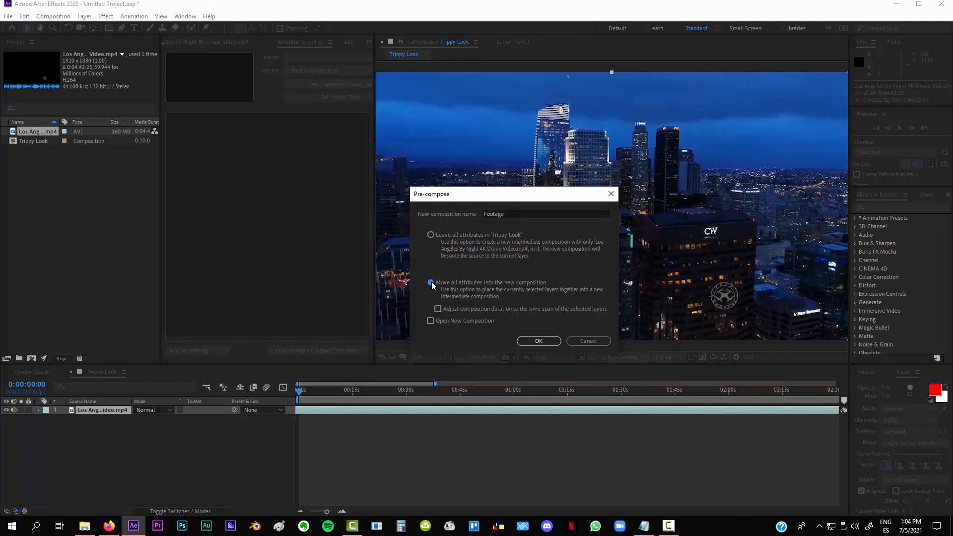
pyautogui.click(532, 341)
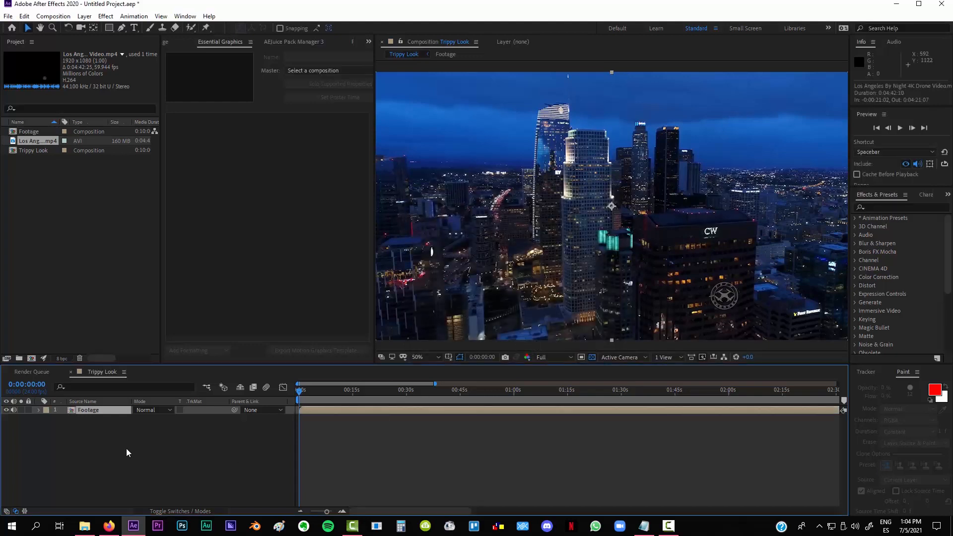
# Inspect the drone clip inside the Footage composition and return to Trippy Look.
pyautogui.doubleClick(333, 412)
pyautogui.click(357, 411)
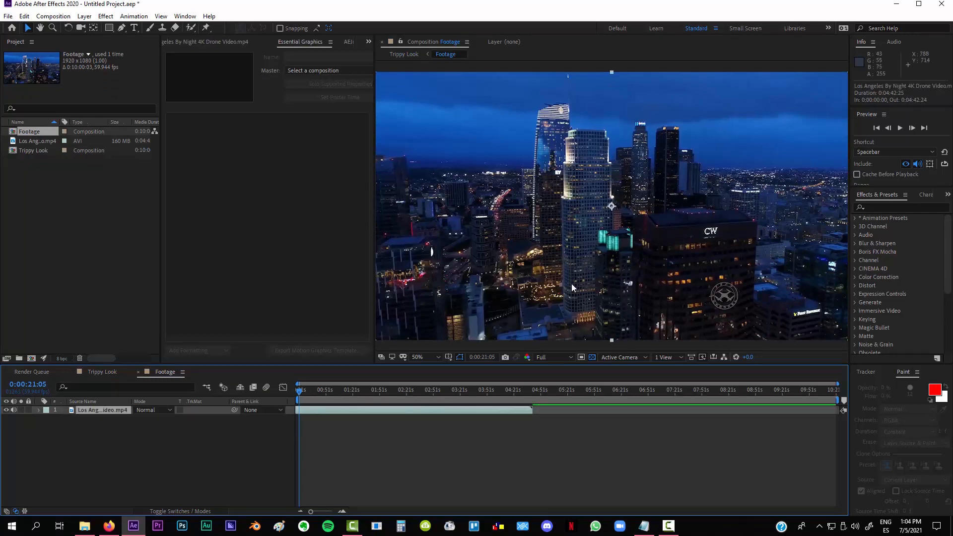
pyautogui.click(105, 371)
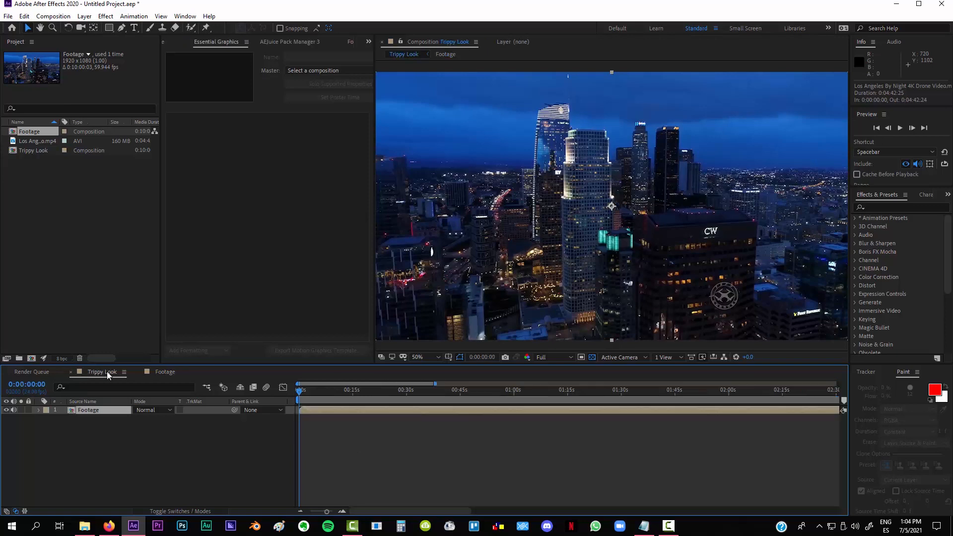
# Switch to the browser and study the Grand Theft Auto V reference look by playing and pausing the video around 3:00 to 3:11.
pyautogui.click(109, 526)
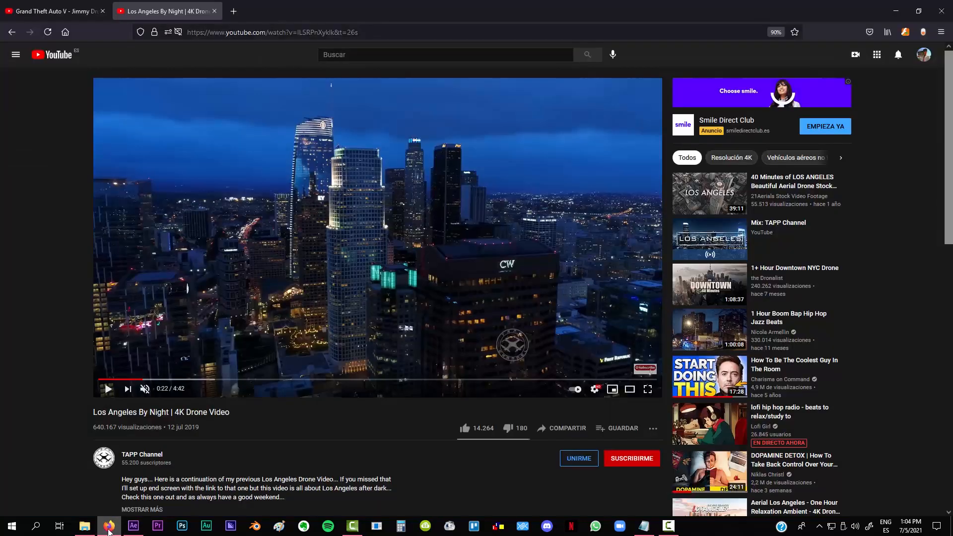
pyautogui.click(65, 11)
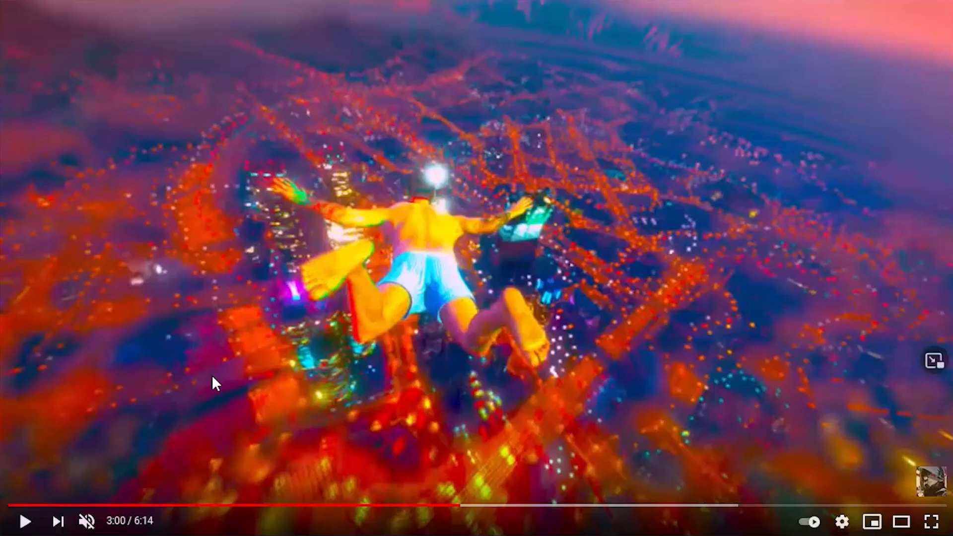
pyautogui.click(430, 425)
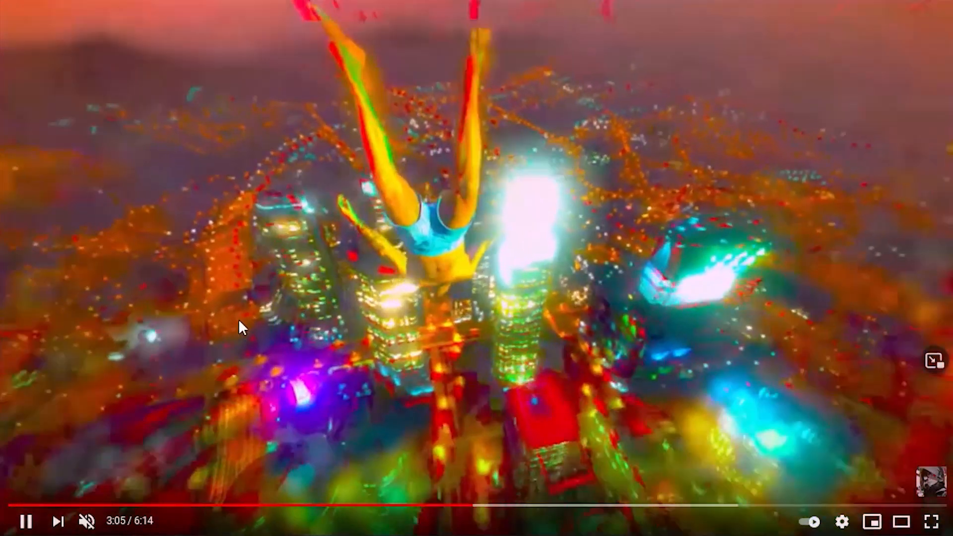
pyautogui.click(249, 328)
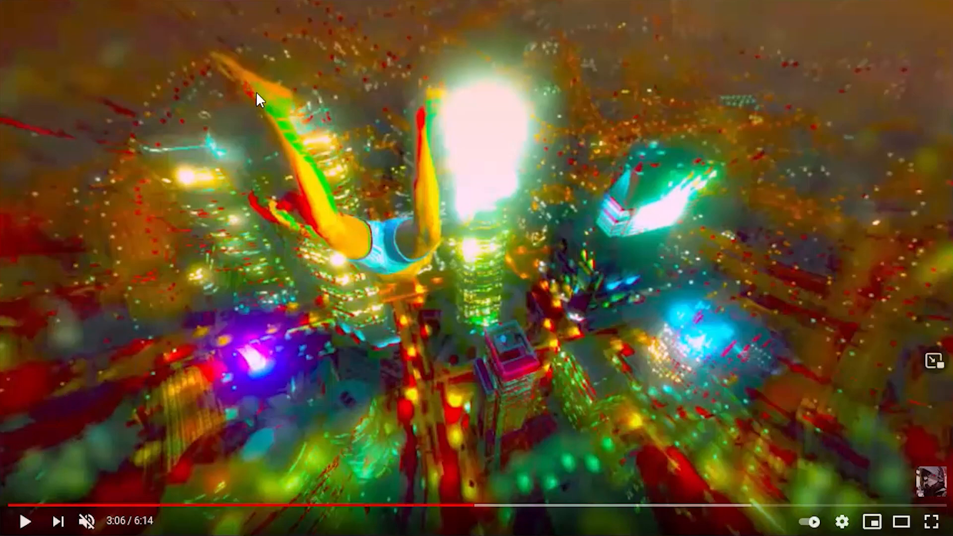
pyautogui.click(465, 358)
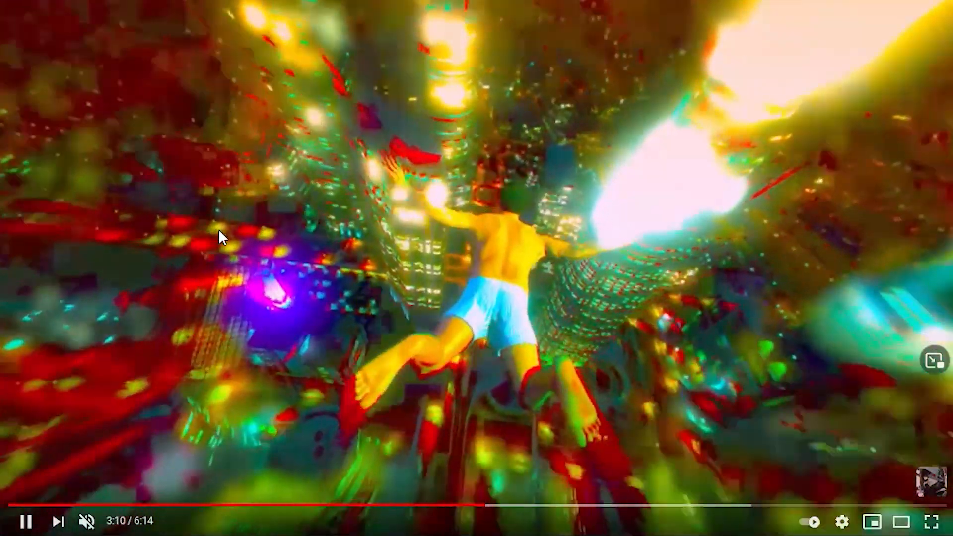
pyautogui.click(219, 229)
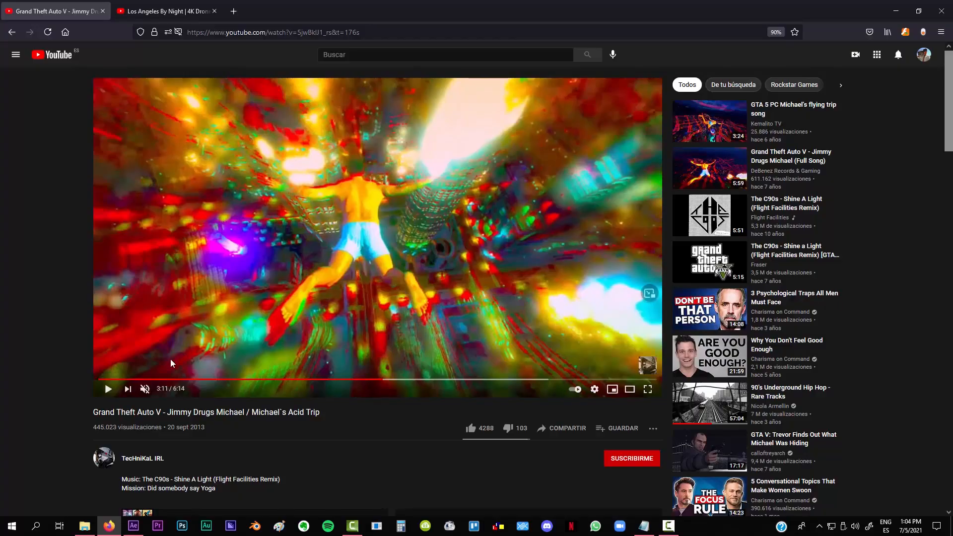
# Switch to After Effects and duplicate the Footage layer twice.
pyautogui.click(132, 525)
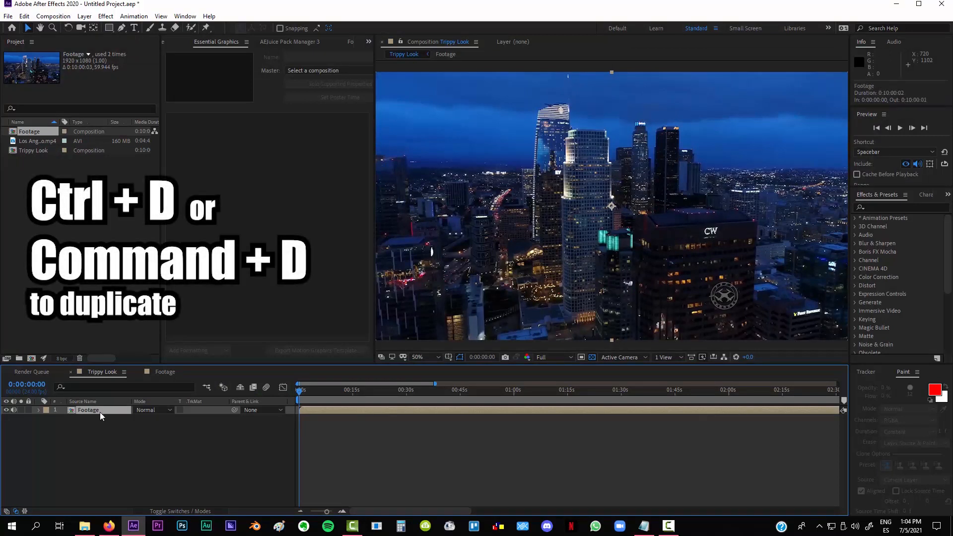
pyautogui.hotkey('ctrl', 'd')
pyautogui.hotkey('ctrl', 'd')
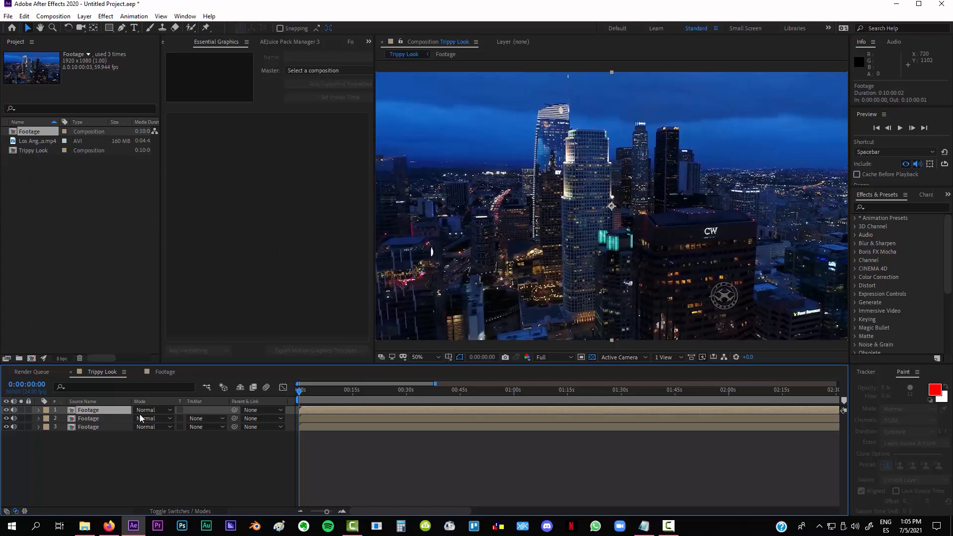
# Apply the CC Threshold effect to the uppermost Footage layer.
pyautogui.click(896, 207)
pyautogui.write('cc')
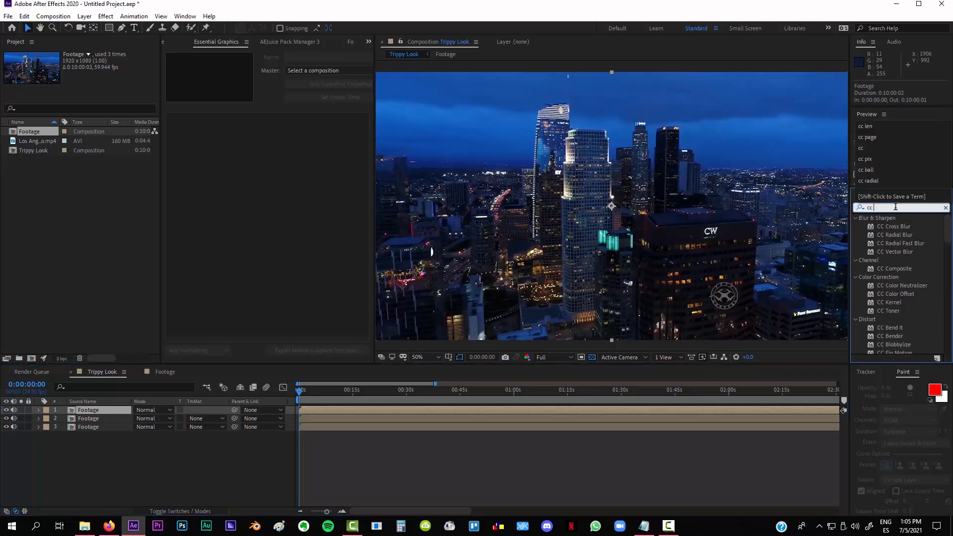
pyautogui.write(' thr')
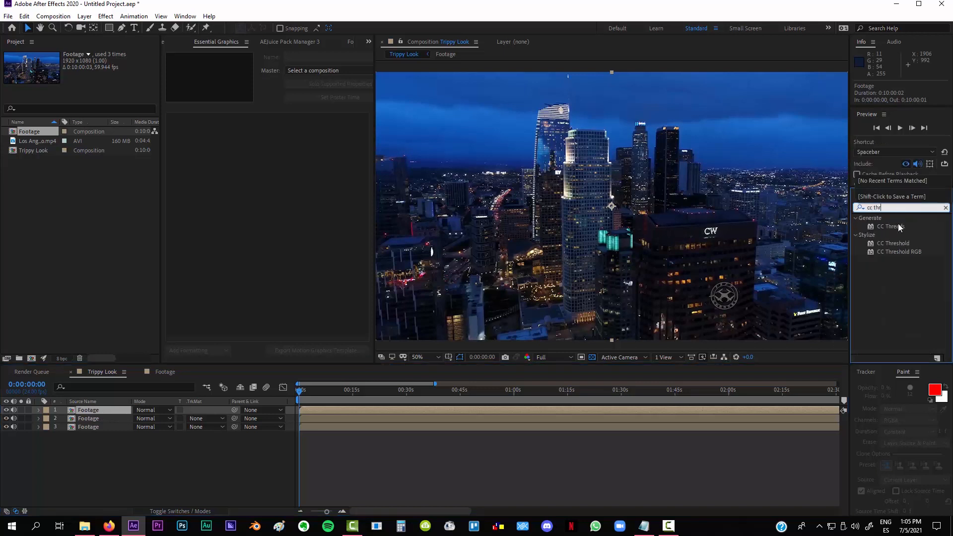
pyautogui.moveTo(898, 243); pyautogui.dragTo(443, 410)
pyautogui.click(441, 409)
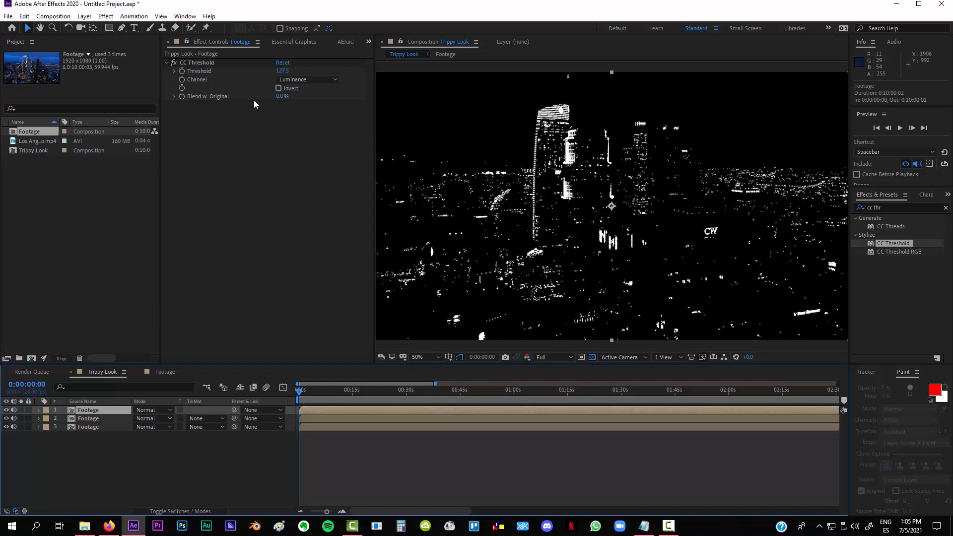
# Invert CC Threshold on the uppermost Footage layer and set its threshold to 20.4.
pyautogui.click(278, 88)
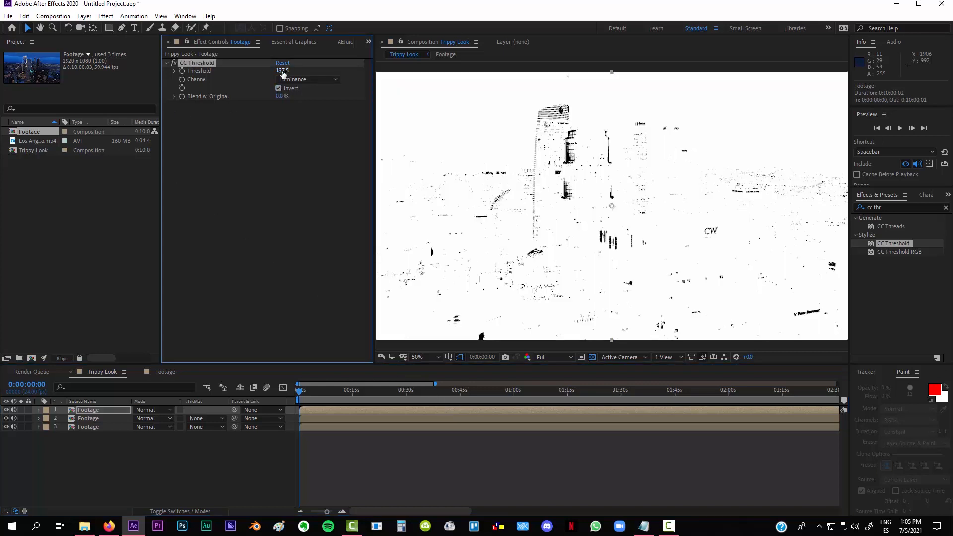
pyautogui.moveTo(283, 74); pyautogui.dragTo(262, 71)
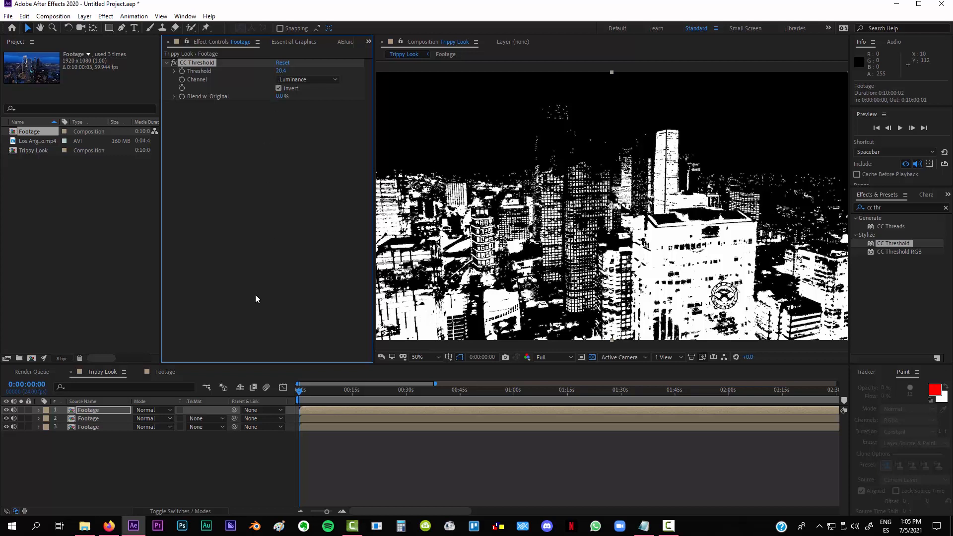
pyautogui.click(91, 419)
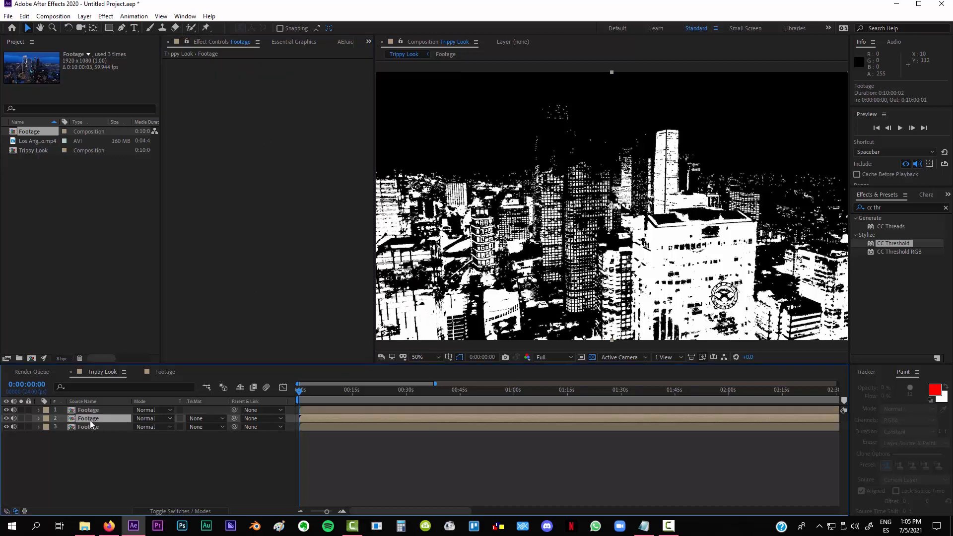
pyautogui.click(328, 411)
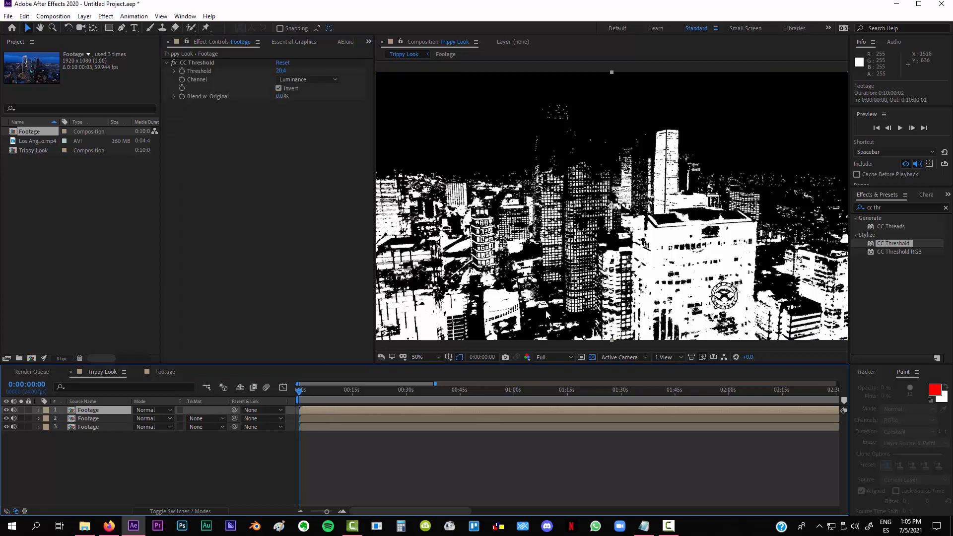
# Apply the Hue/Saturation effect to the middle Footage layer.
pyautogui.click(93, 419)
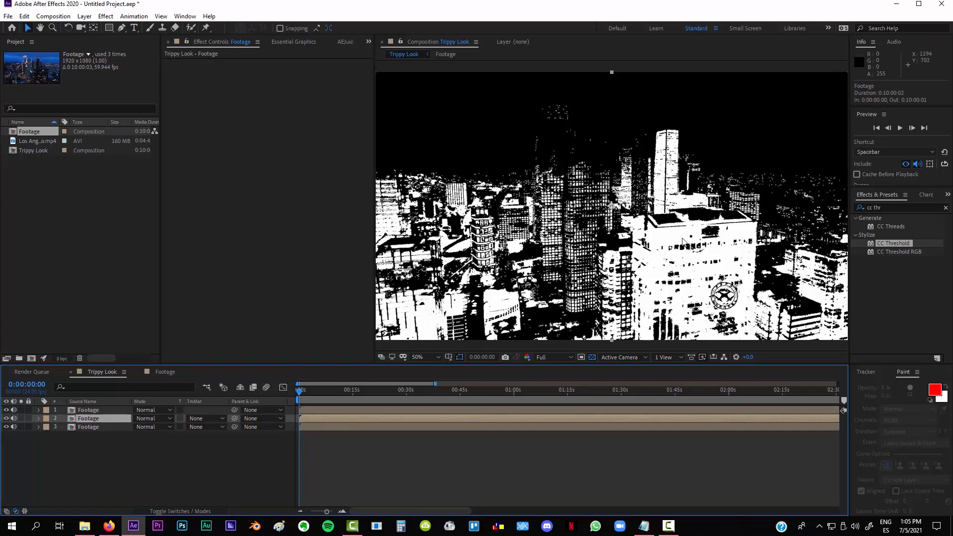
pyautogui.click(895, 207)
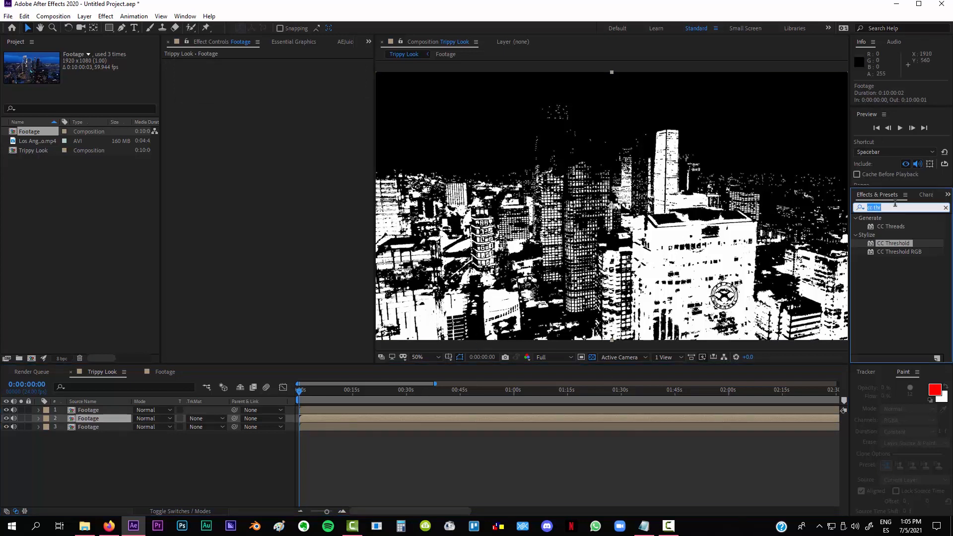
pyautogui.write('hue')
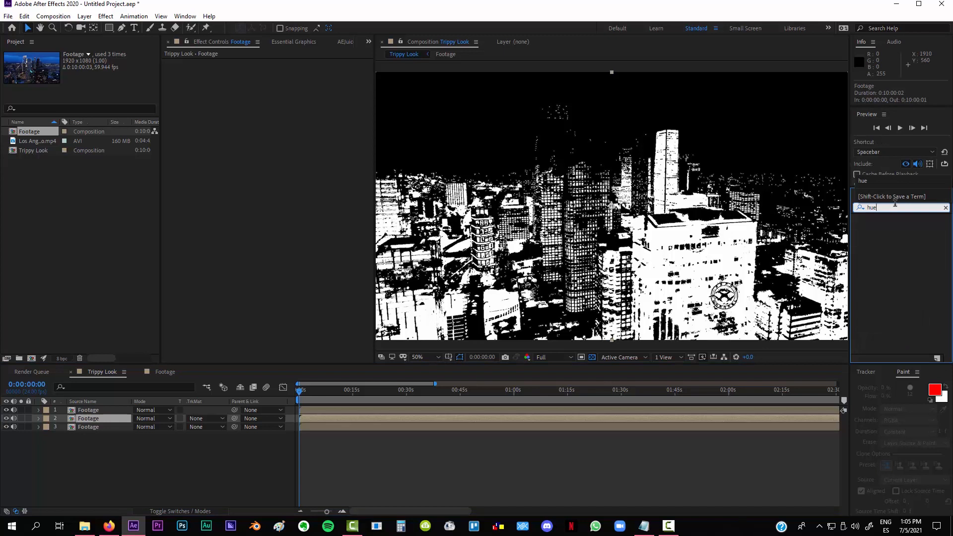
pyautogui.moveTo(899, 270); pyautogui.dragTo(454, 418)
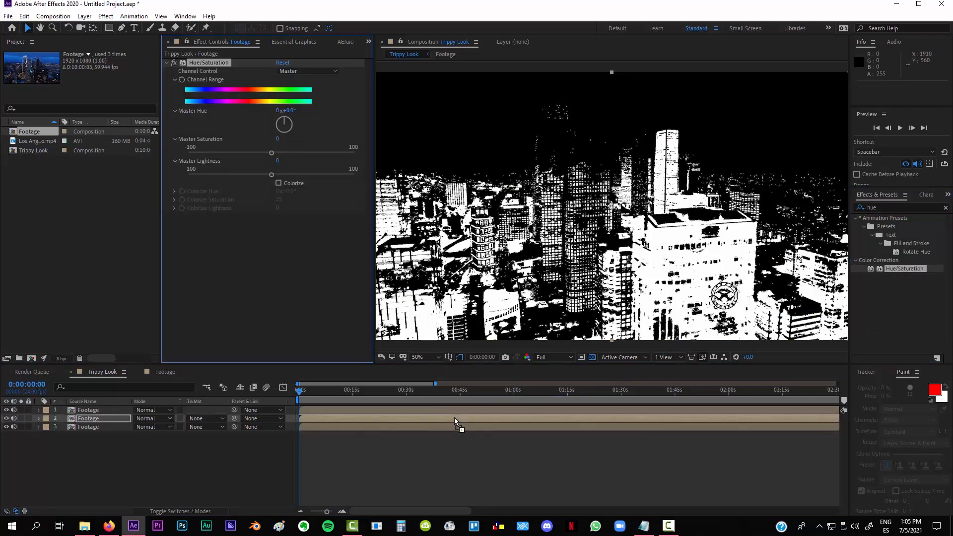
# Set the middle Footage layer's track matte to Luma Matte, using the thresholded Footage layer above it.
pyautogui.click(95, 410)
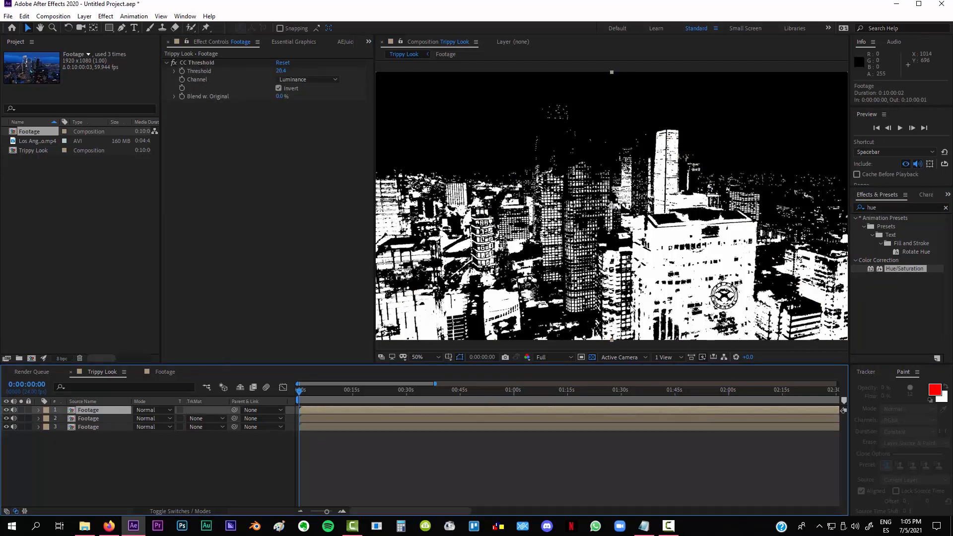
pyautogui.click(102, 418)
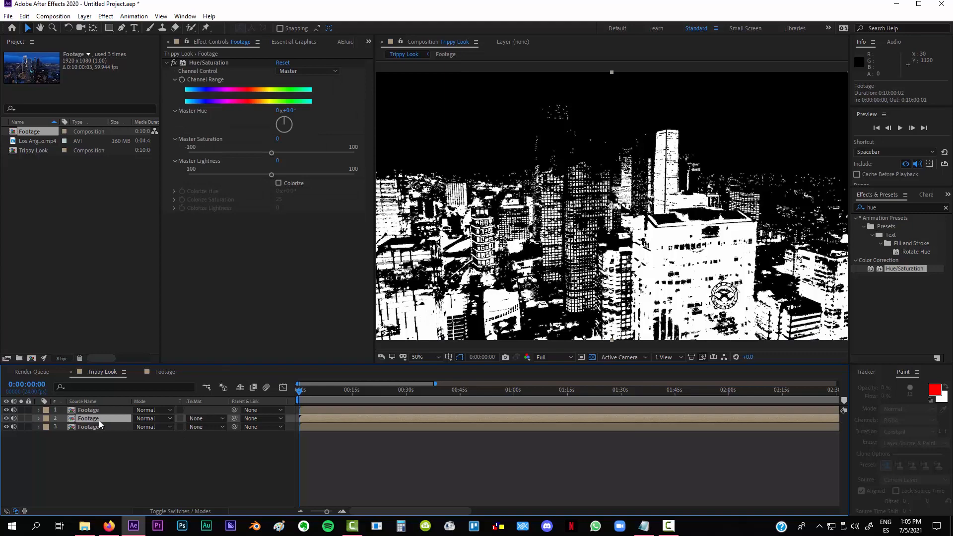
pyautogui.click(210, 418)
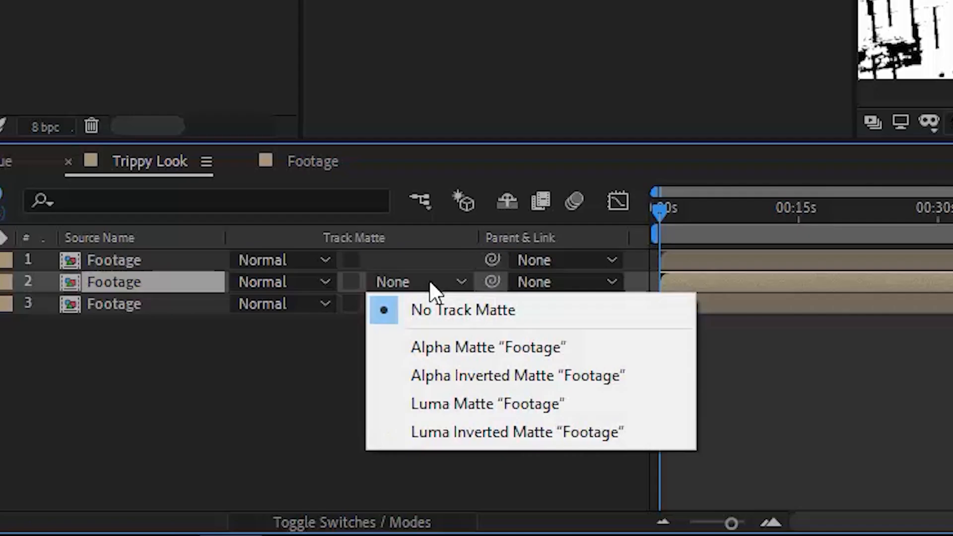
pyautogui.click(486, 410)
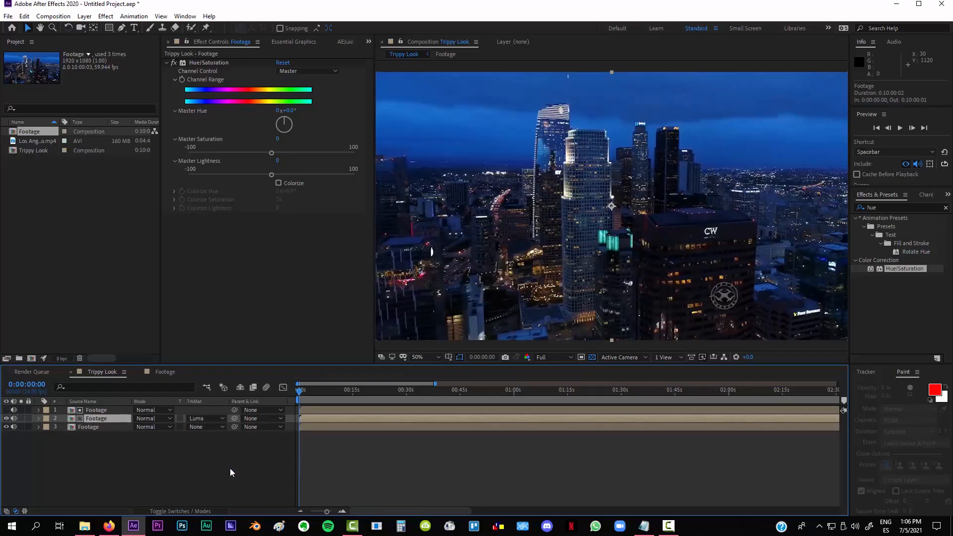
pyautogui.click(230, 468)
# Set Master Saturation to 13 on the middle Footage layer, try rotating the Master Hue, and undo the hue change.
pyautogui.click(331, 421)
pyautogui.moveTo(271, 152); pyautogui.dragTo(289, 153)
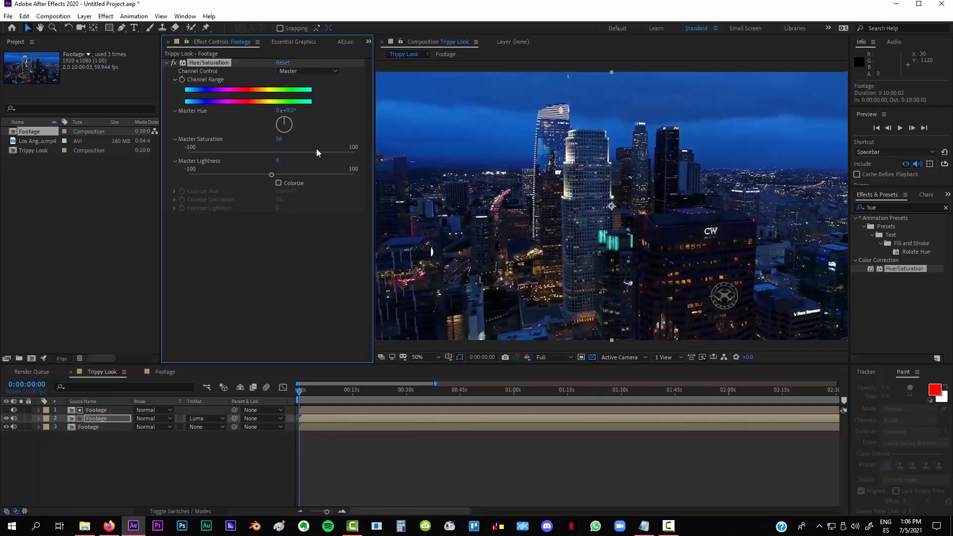
pyautogui.moveTo(287, 110); pyautogui.dragTo(464, 138)
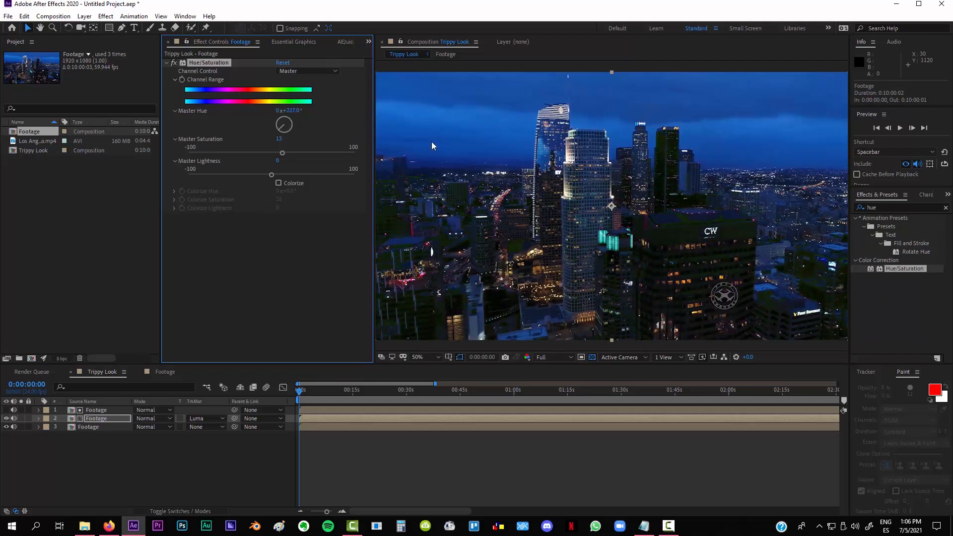
pyautogui.hotkey('ctrl', 'z')
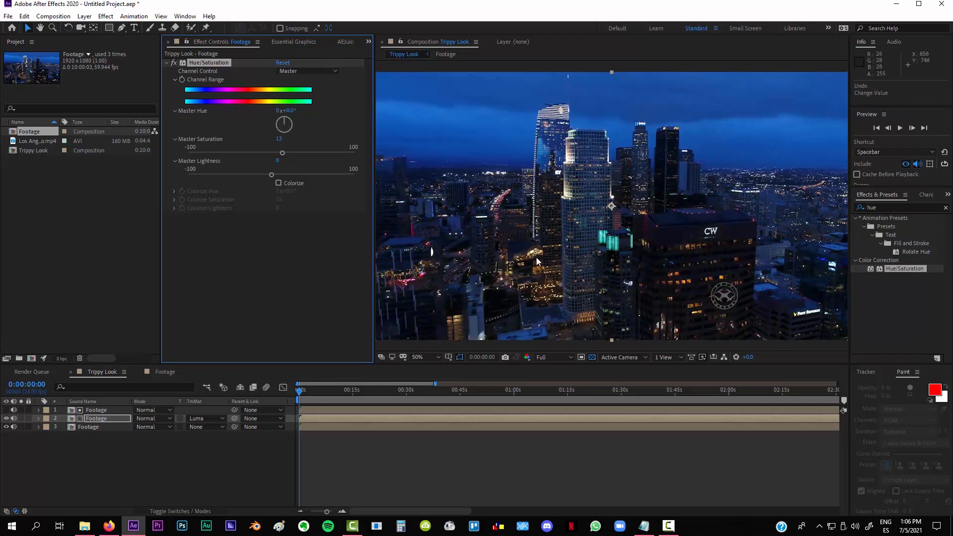
pyautogui.click(340, 419)
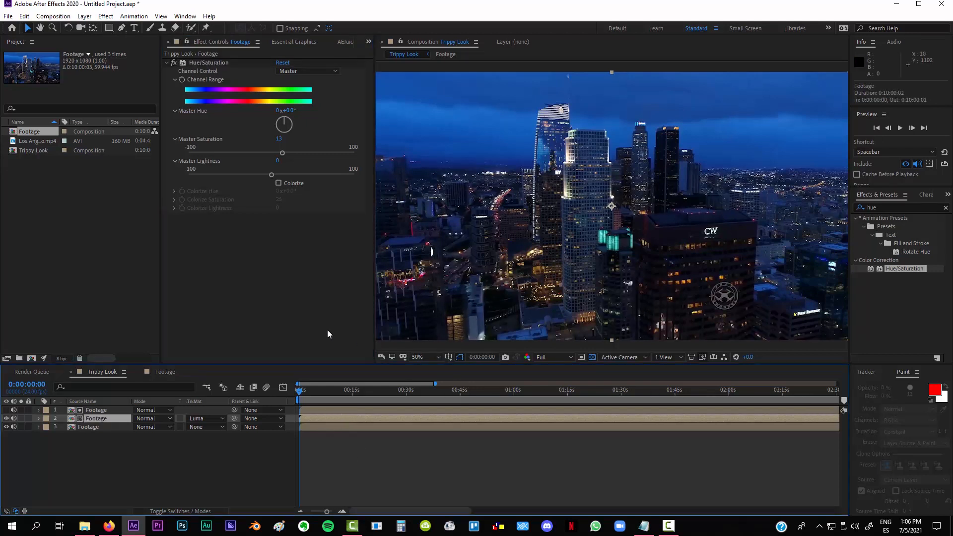
pyautogui.click(182, 84)
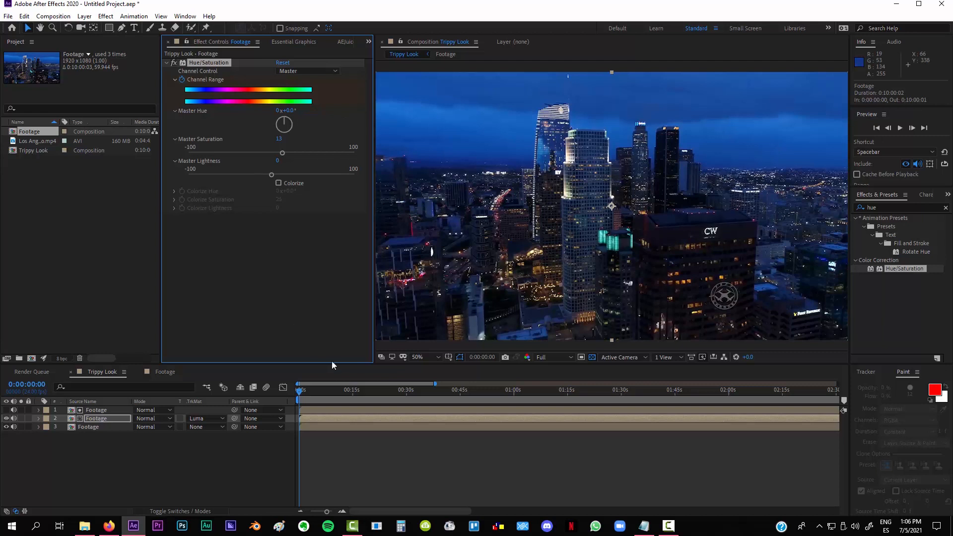
pyautogui.hotkey('ctrl', 'z')
pyautogui.click(352, 491)
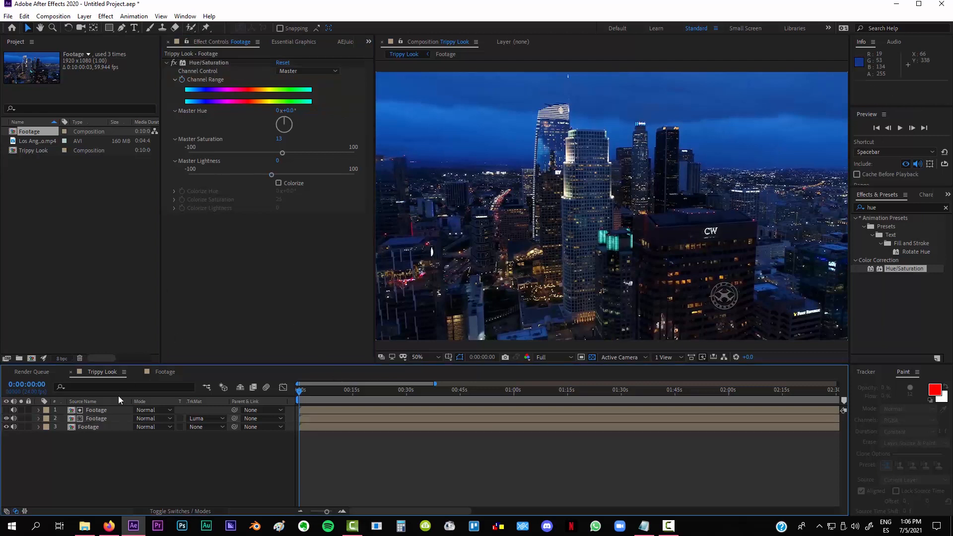
# Expand the Hue/Saturation properties of the middle Footage layer and turn Colorize on.
pyautogui.click(94, 417)
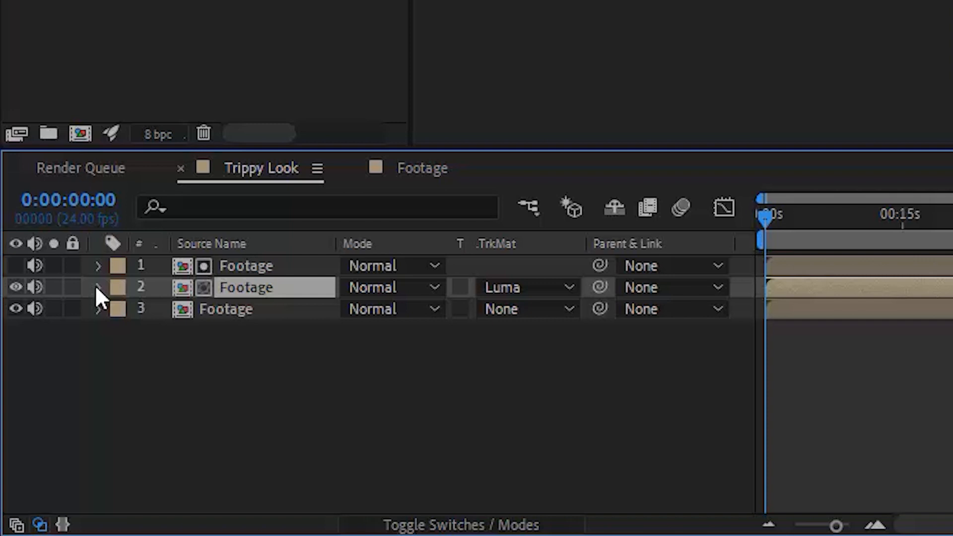
pyautogui.click(97, 288)
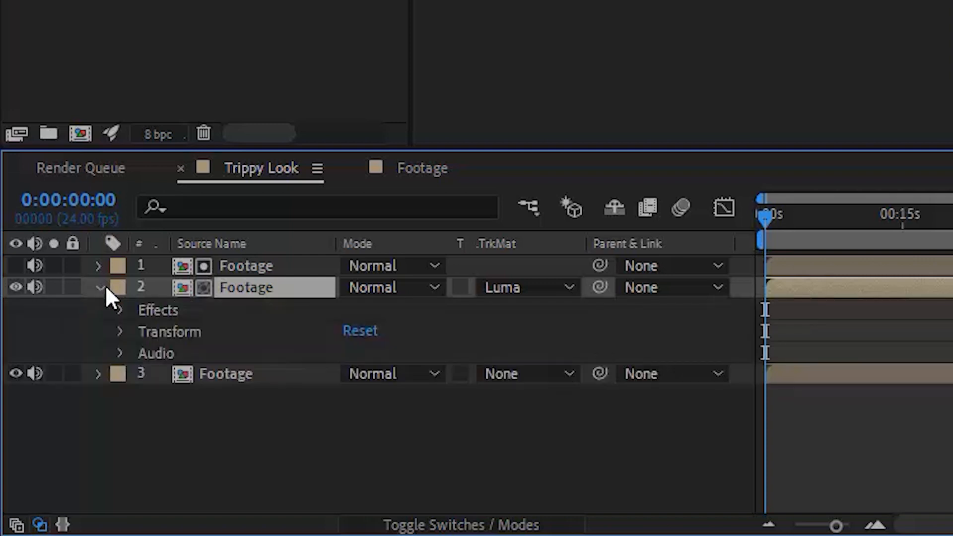
pyautogui.click(120, 309)
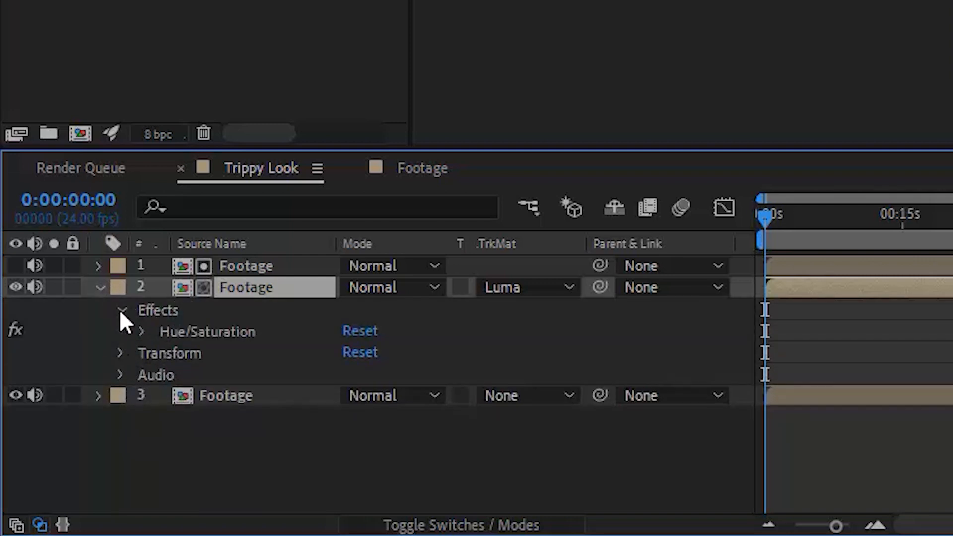
pyautogui.click(142, 331)
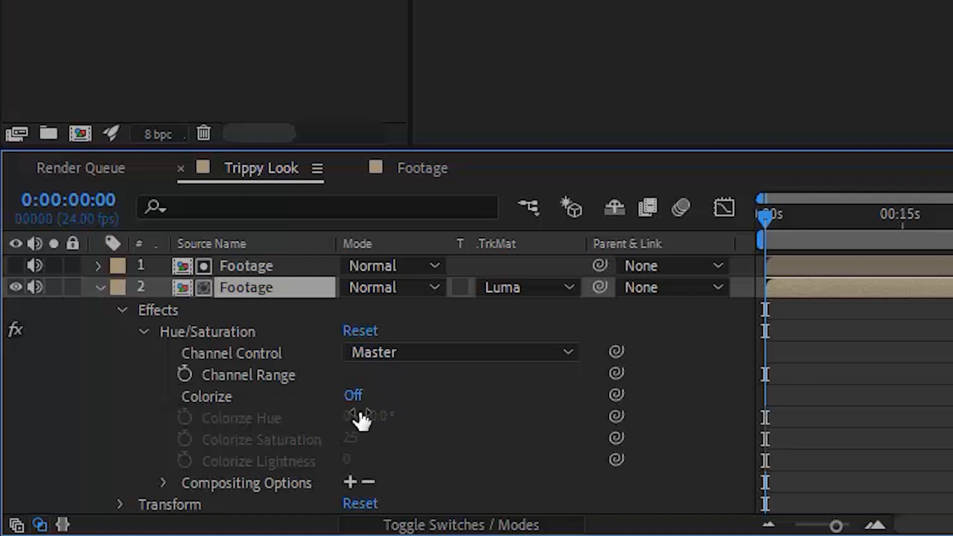
pyautogui.click(353, 396)
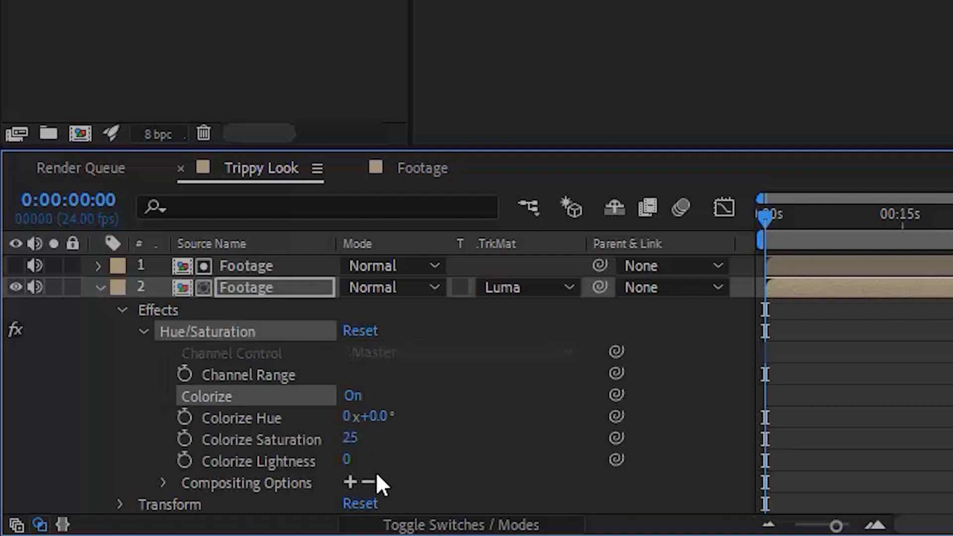
# Add the expression time*40 to Colorize Hue on the middle Footage layer and collapse the layer's properties.
pyautogui.keyDown('alt'); pyautogui.click(183, 420); pyautogui.keyUp('alt')
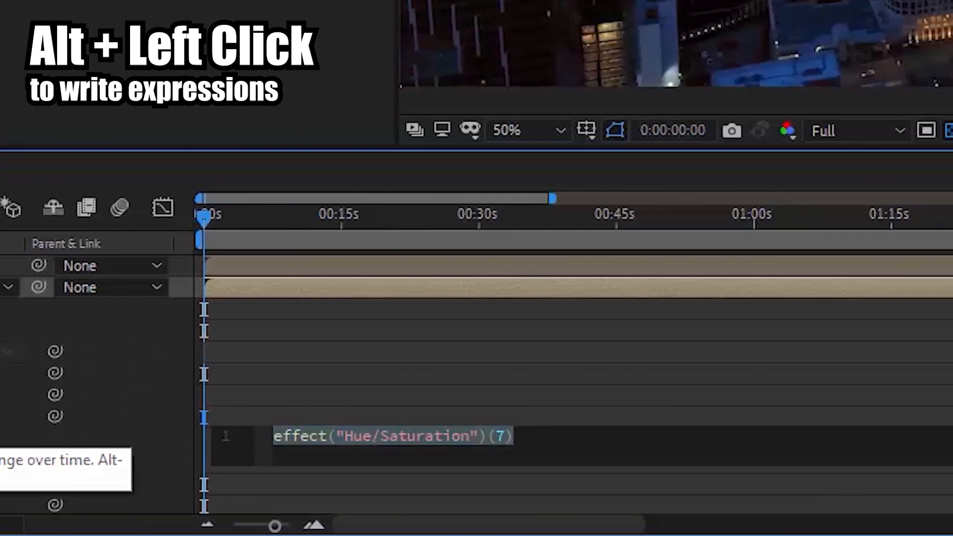
pyautogui.write('time')
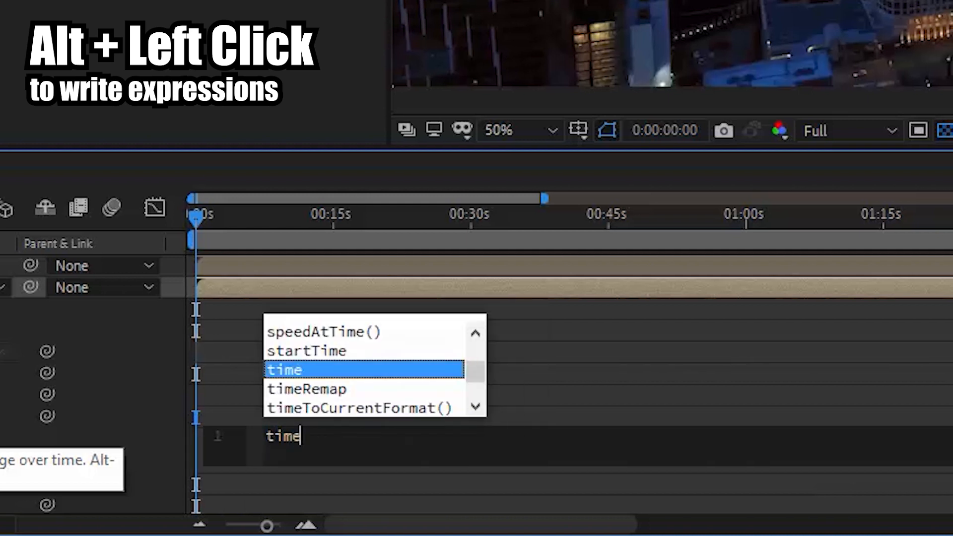
pyautogui.write('*')
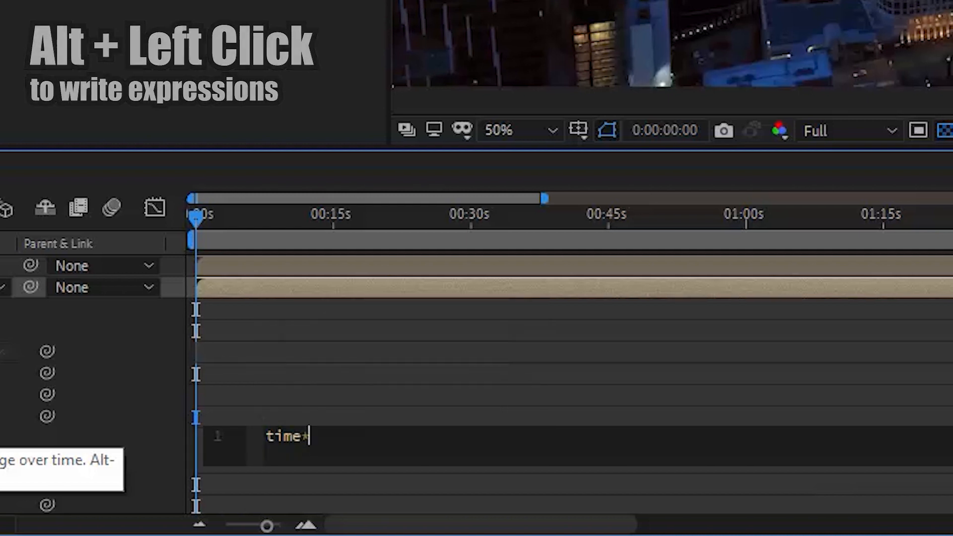
pyautogui.write('40')
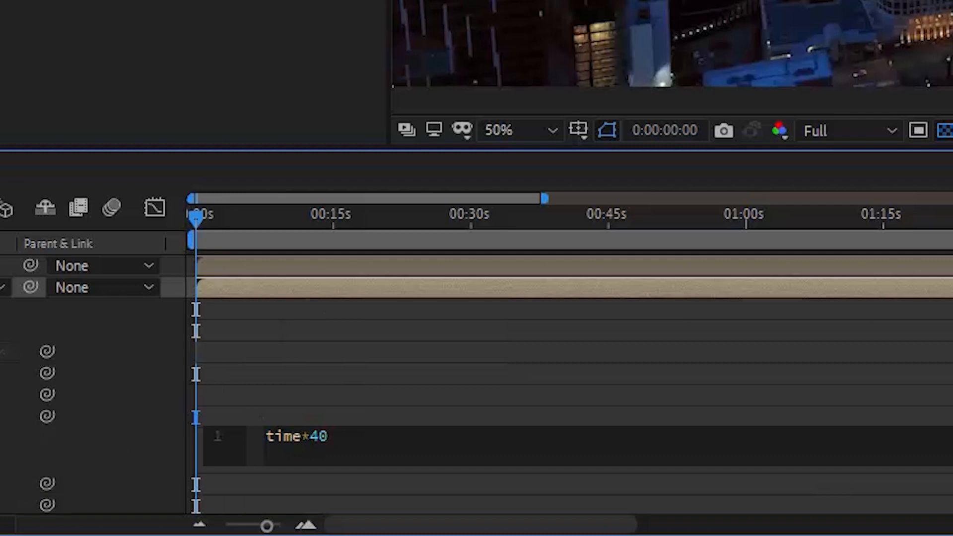
pyautogui.click(428, 348)
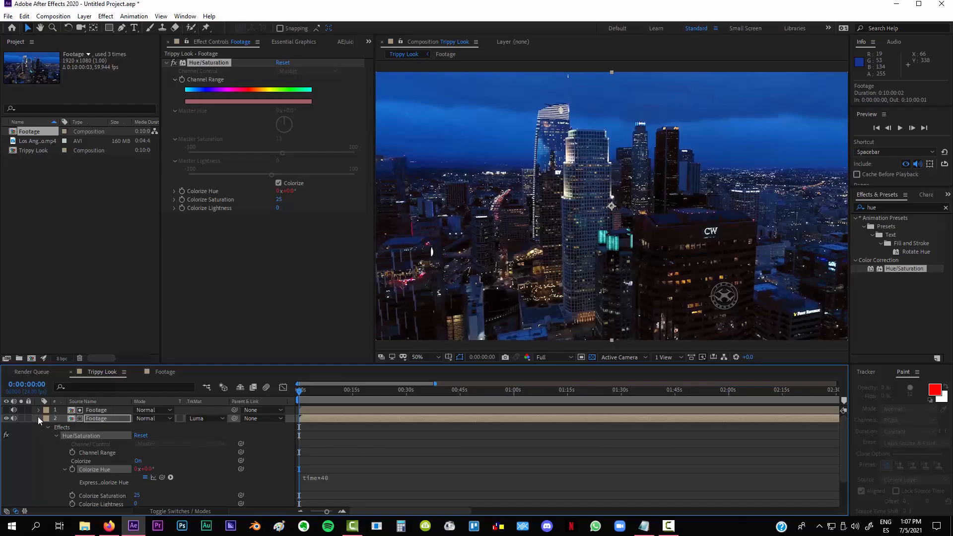
pyautogui.click(38, 419)
# Check the colour cycling in the dark building areas at about 8 and 12 seconds, returning to the start with the composition fitted.
pyautogui.moveTo(299, 390); pyautogui.dragTo(329, 390)
pyautogui.scroll(2, 488, 243)
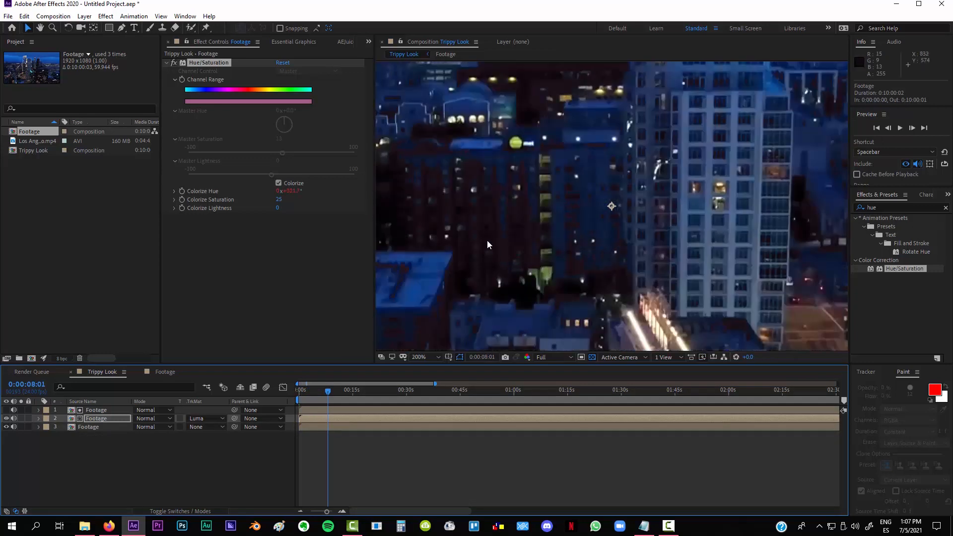
pyautogui.moveTo(487, 240); pyautogui.dragTo(721, 286)
pyautogui.click(343, 390)
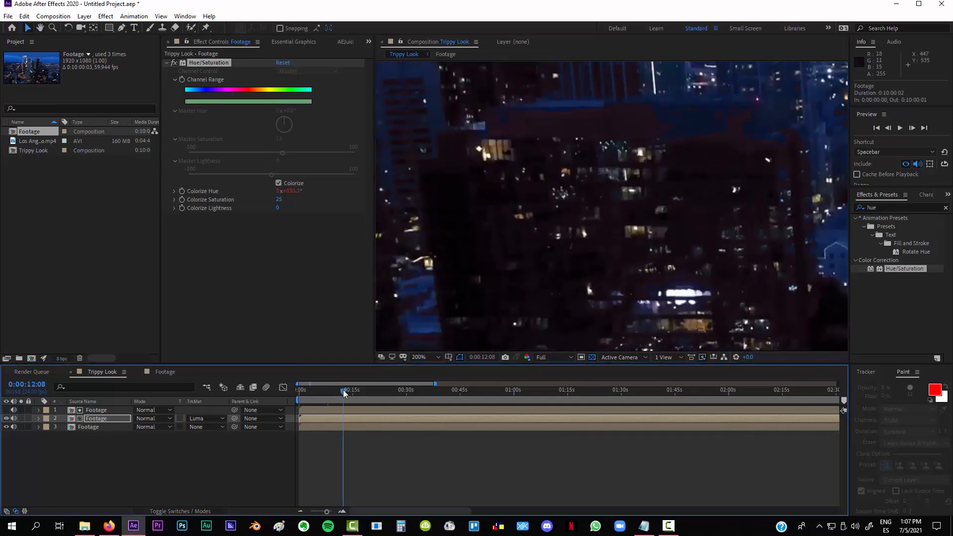
pyautogui.scroll(-1, 529, 242)
pyautogui.moveTo(637, 343); pyautogui.dragTo(464, 279)
pyautogui.click(300, 392)
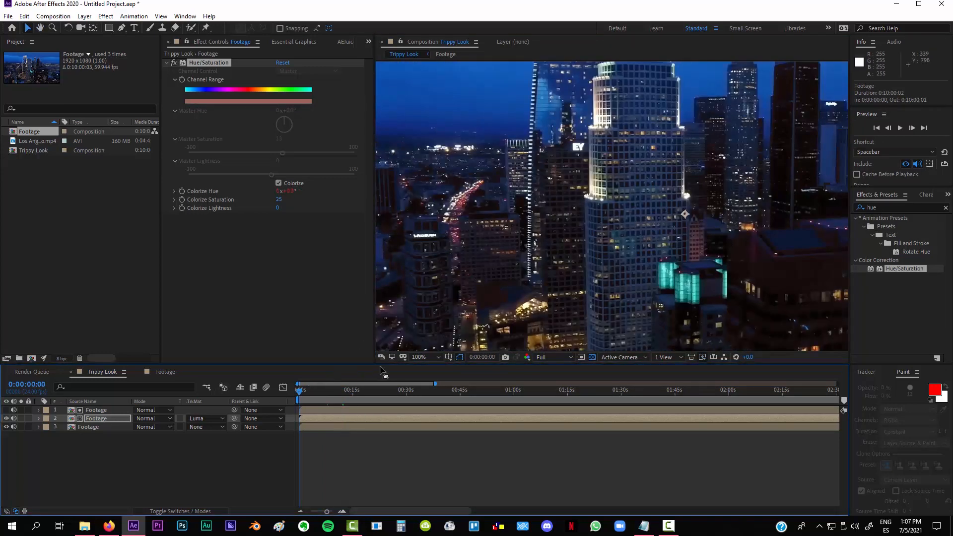
pyautogui.click(425, 357)
pyautogui.click(433, 181)
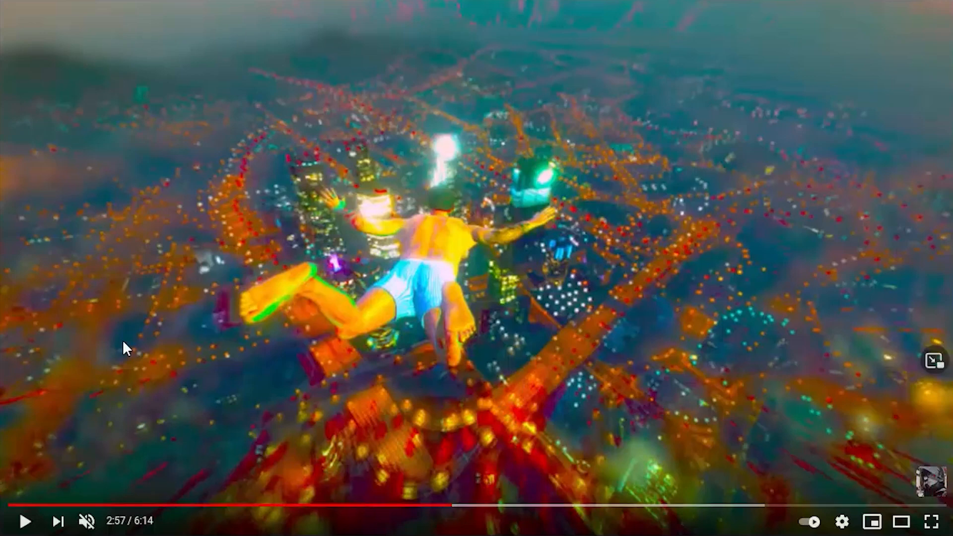
# Create a new adjustment layer above the Footage layers in the Trippy Look composition.
pyautogui.click(385, 407)
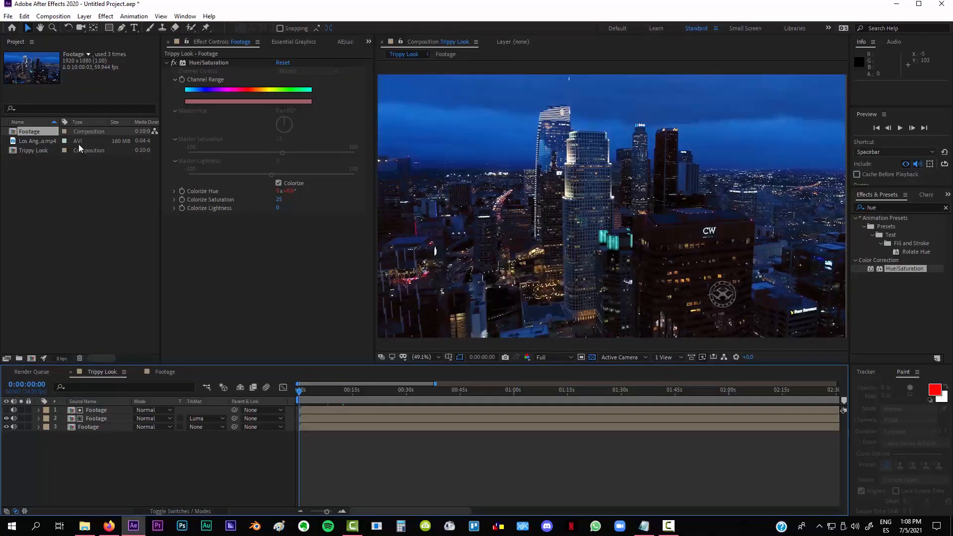
pyautogui.click(84, 16)
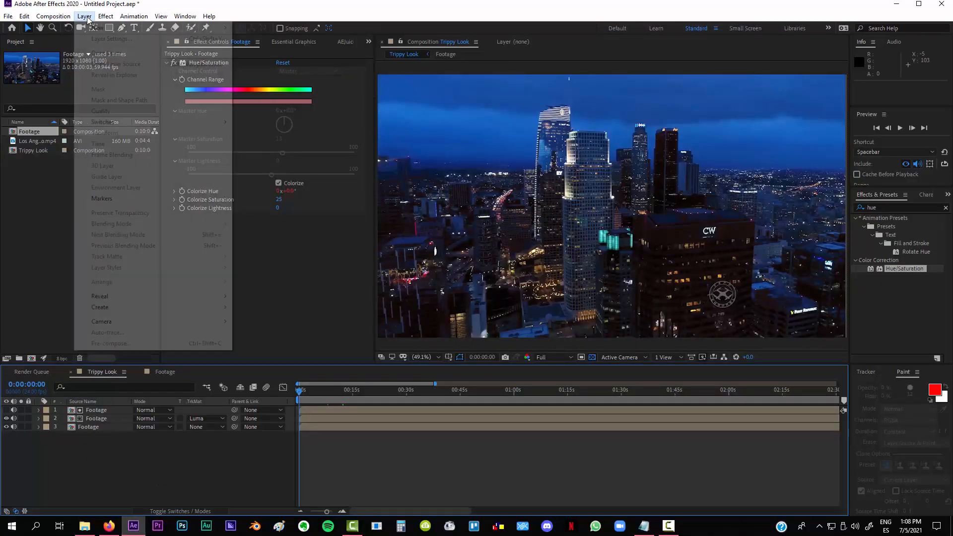
pyautogui.moveTo(108, 31)
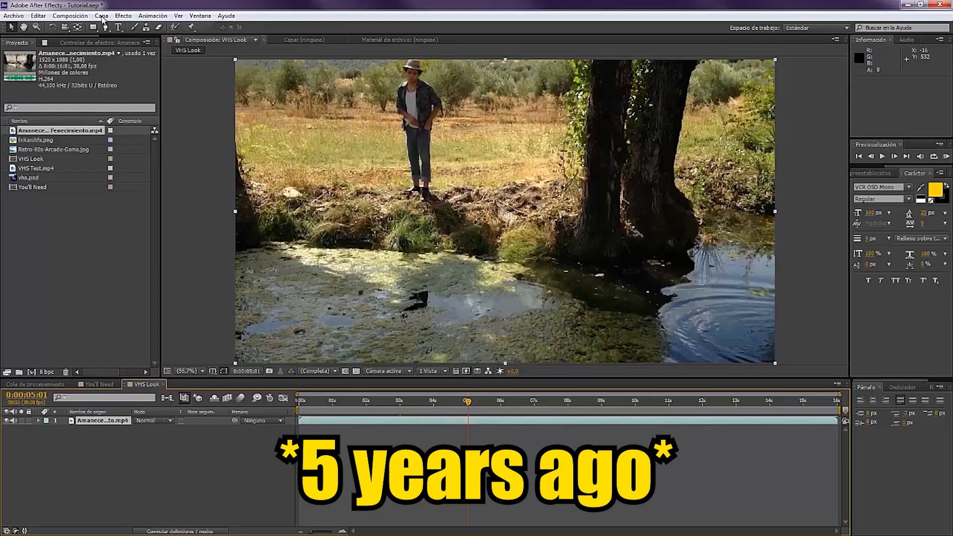
pyautogui.click(102, 16)
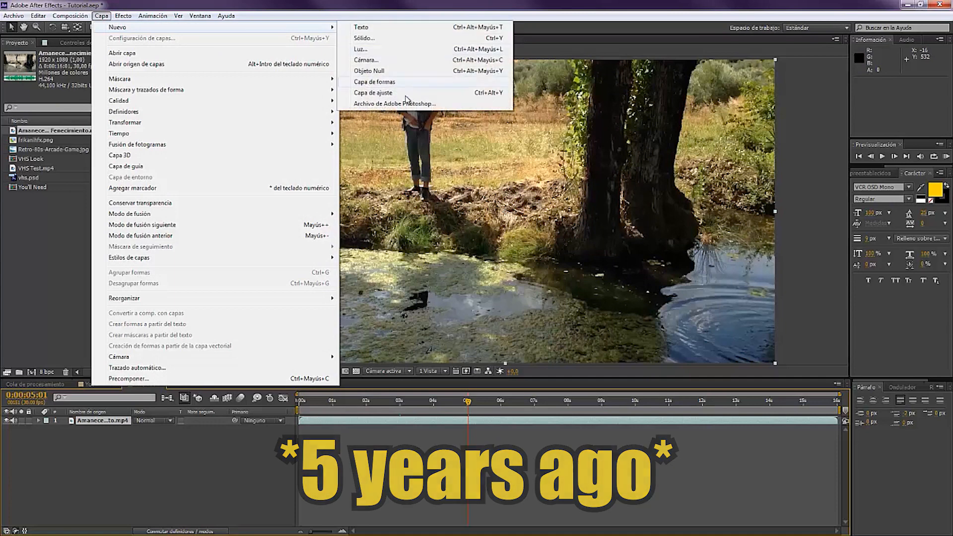
pyautogui.click(377, 92)
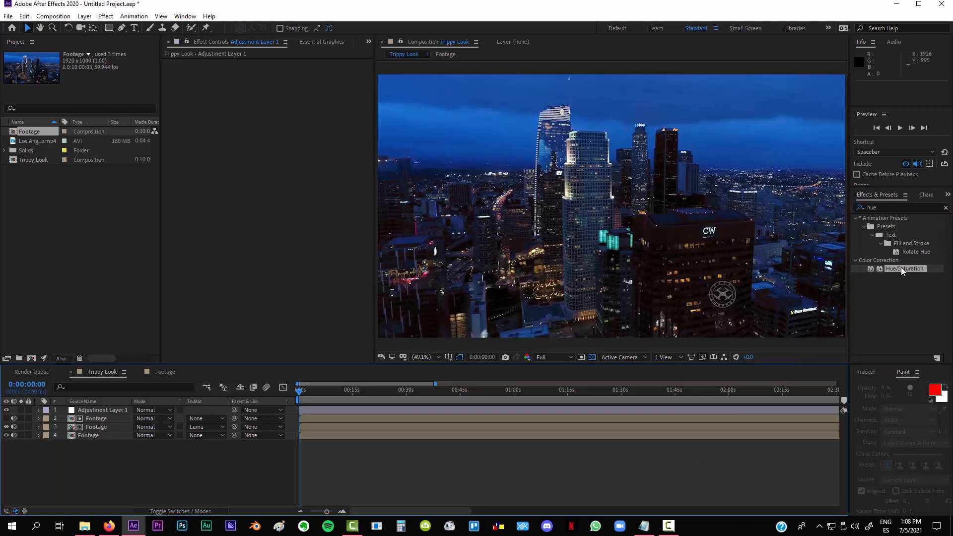
# Apply Hue/Saturation to the adjustment layer and set its Master Saturation to 100.
pyautogui.moveTo(901, 266); pyautogui.dragTo(654, 408)
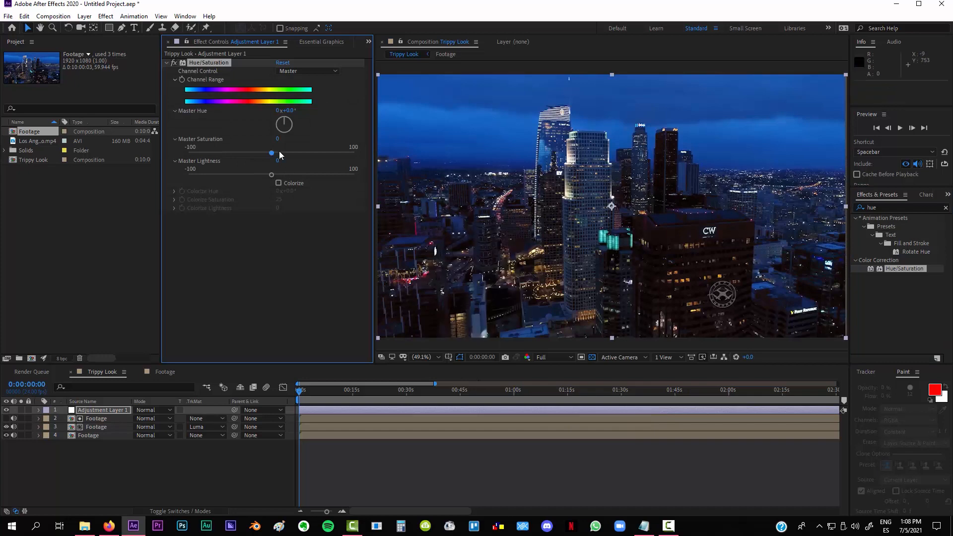
pyautogui.moveTo(272, 154); pyautogui.dragTo(394, 148)
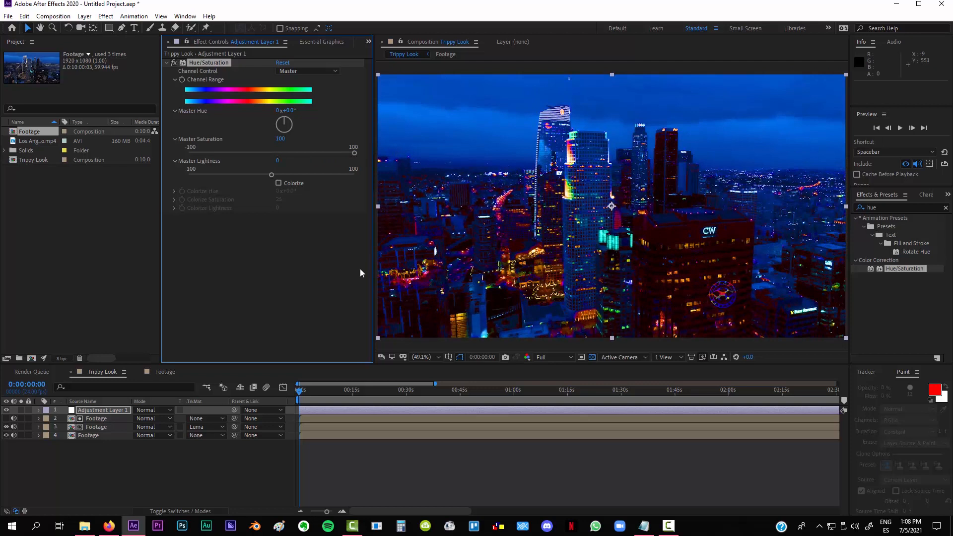
# Apply the Glow effect to Adjustment Layer 1, adjust its Glow Radius and collapse the effect's settings.
pyautogui.click(460, 457)
pyautogui.click(896, 208)
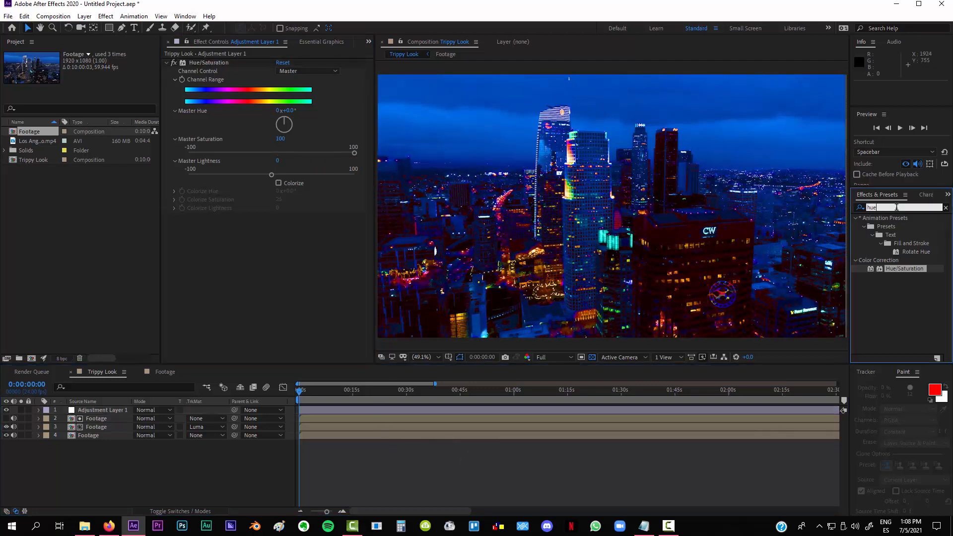
pyautogui.write('glow')
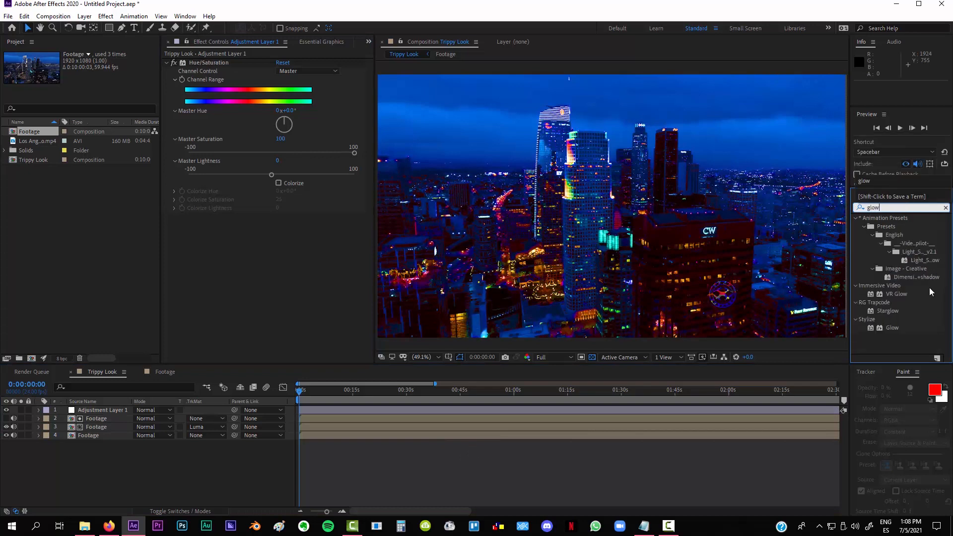
pyautogui.moveTo(895, 328); pyautogui.dragTo(296, 250)
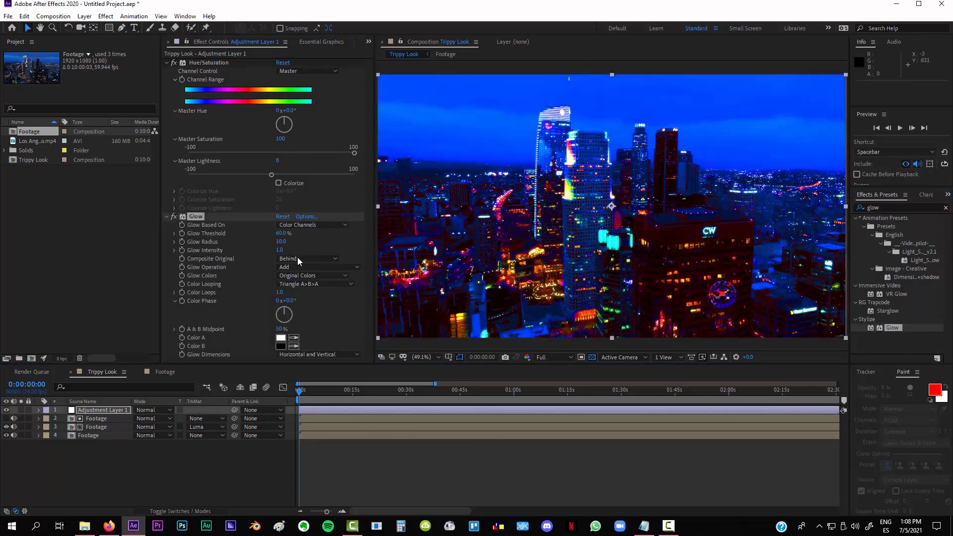
pyautogui.moveTo(282, 247); pyautogui.dragTo(294, 239)
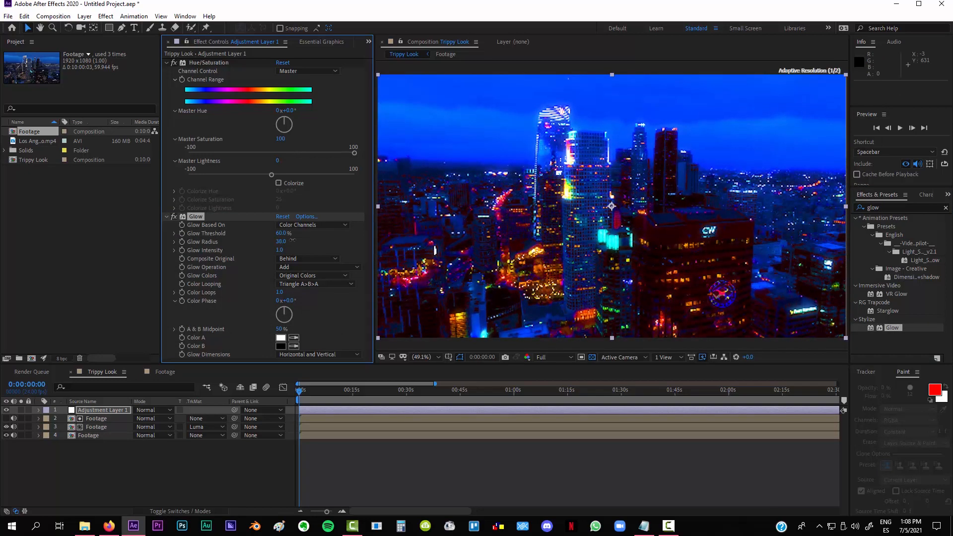
pyautogui.click(166, 217)
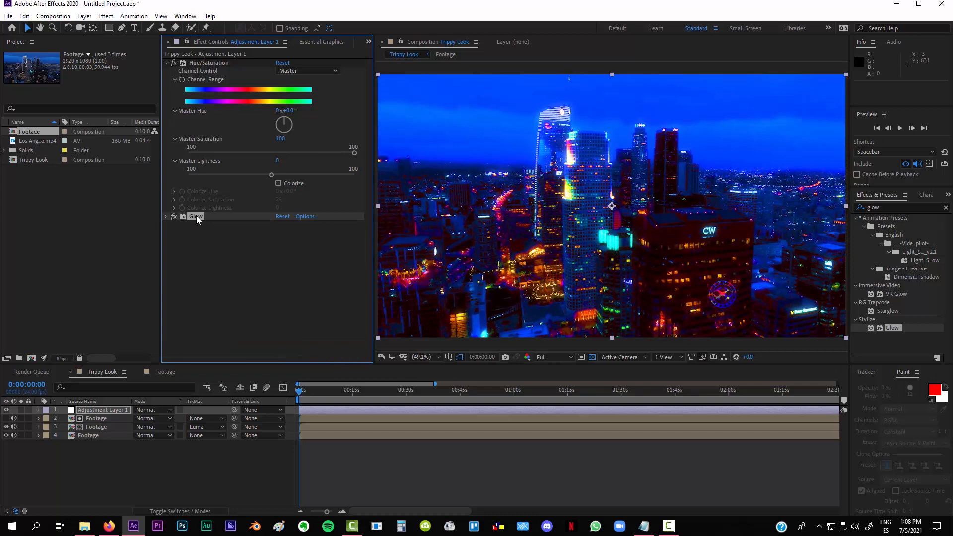
# Duplicate the Glow effect, set the copy's Glow Radius to 90 and collapse the Glow 2 and Hue/Saturation settings.
pyautogui.hotkey('ctrl', 'd')
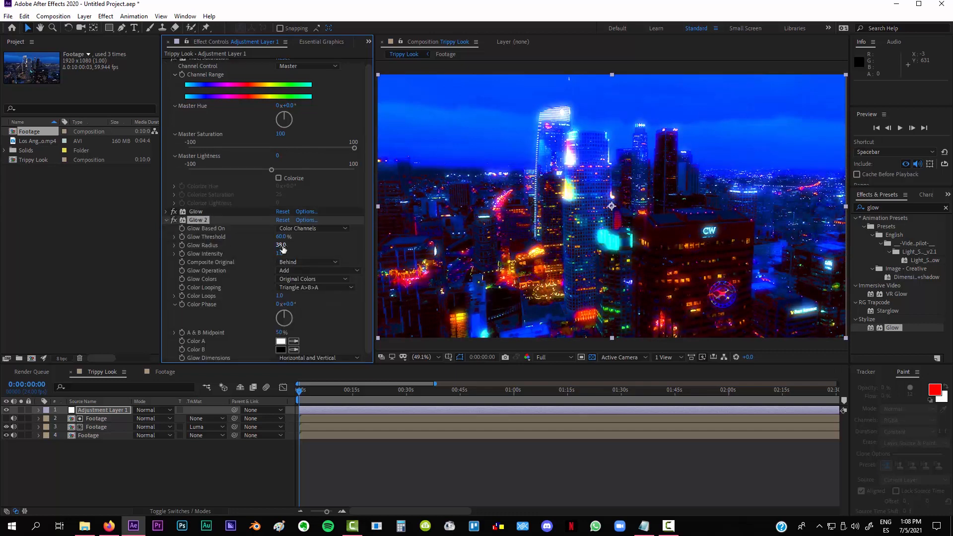
pyautogui.moveTo(280, 246); pyautogui.dragTo(297, 245)
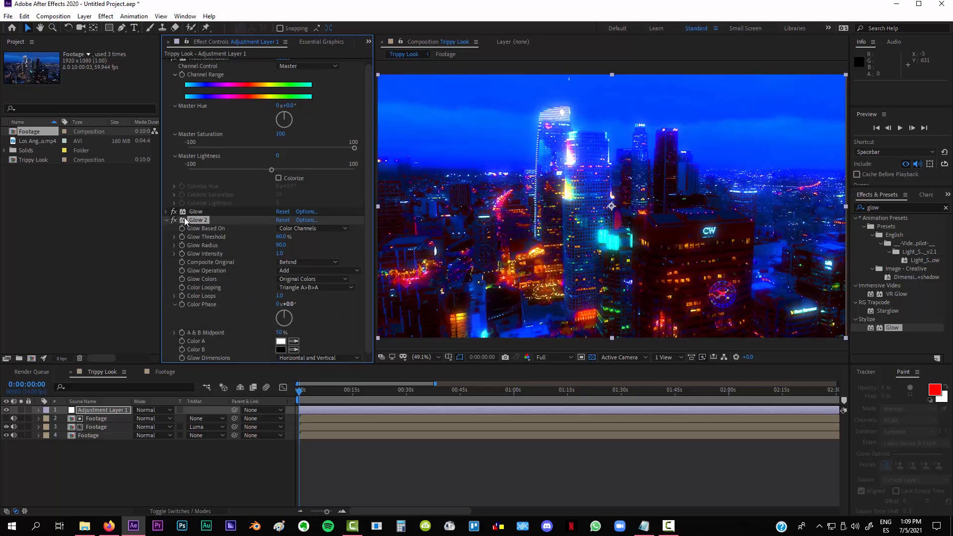
pyautogui.click(168, 221)
pyautogui.click(166, 62)
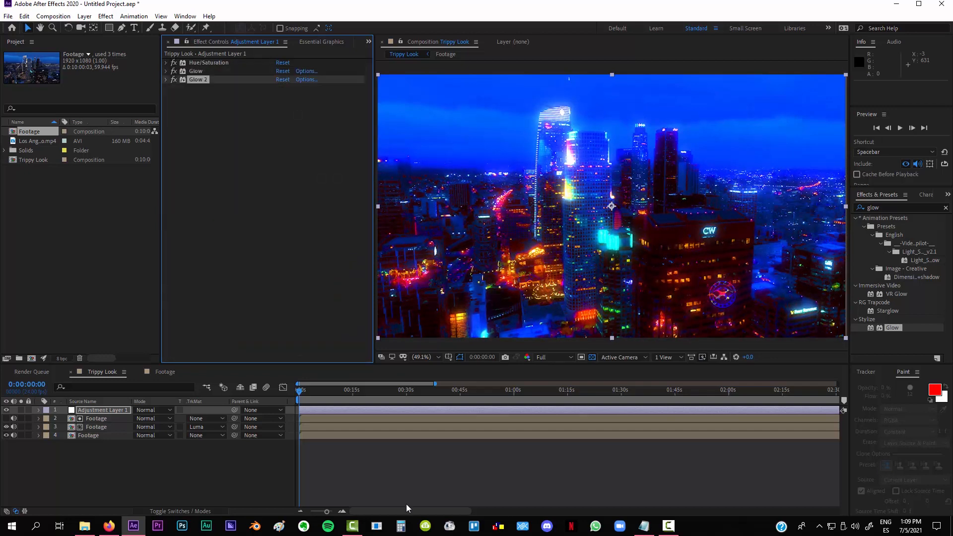
# Create a second adjustment layer on top of the stack and give it an elliptical mask filling the frame.
pyautogui.click(406, 504)
pyautogui.click(84, 16)
pyautogui.moveTo(100, 28)
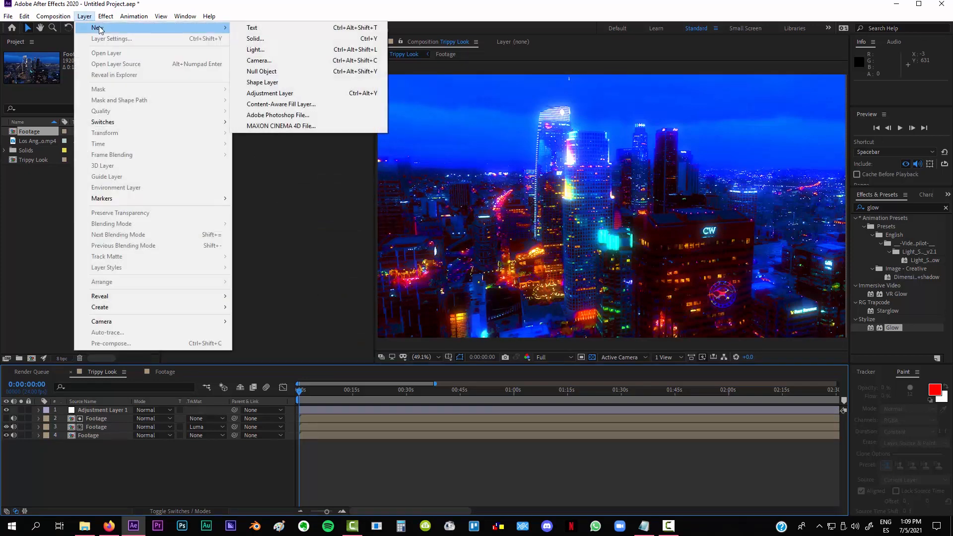
pyautogui.click(293, 93)
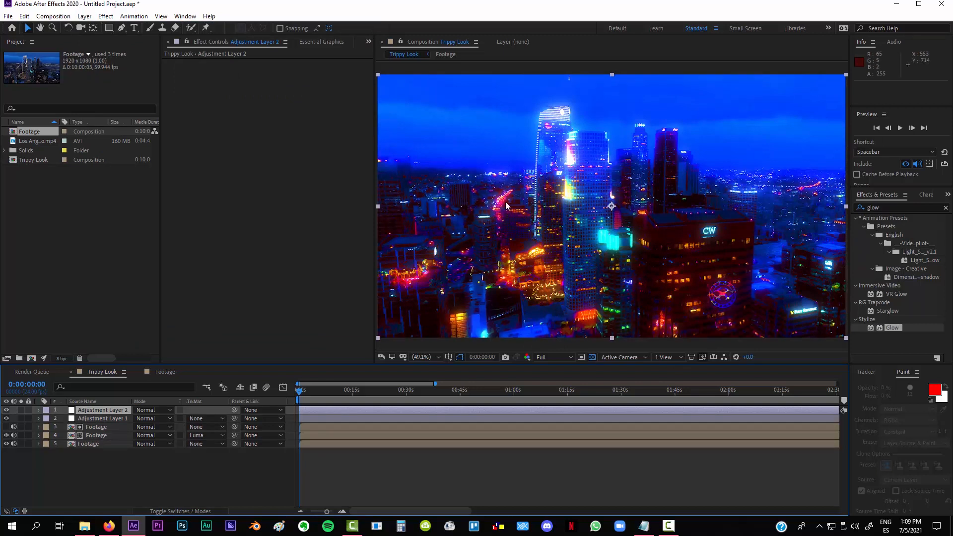
pyautogui.click(108, 30)
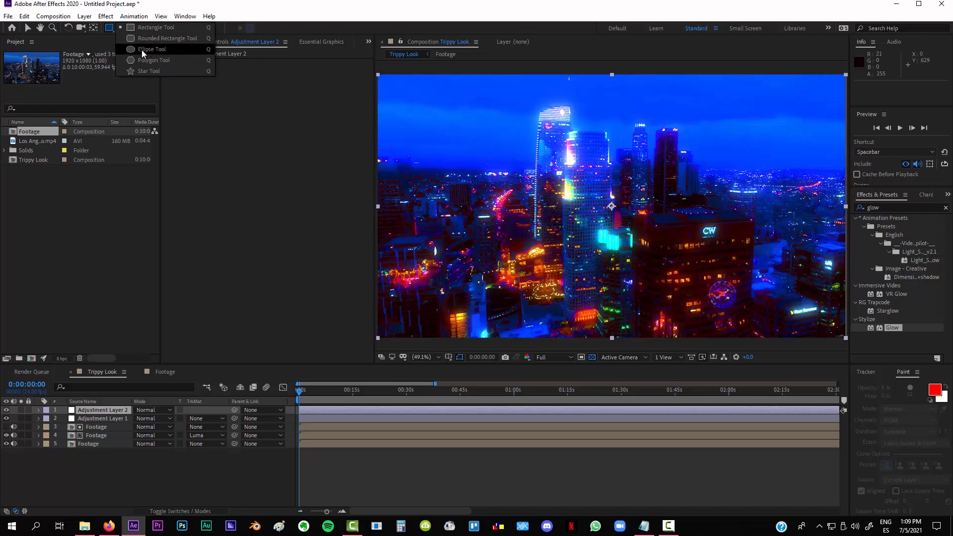
pyautogui.click(141, 49)
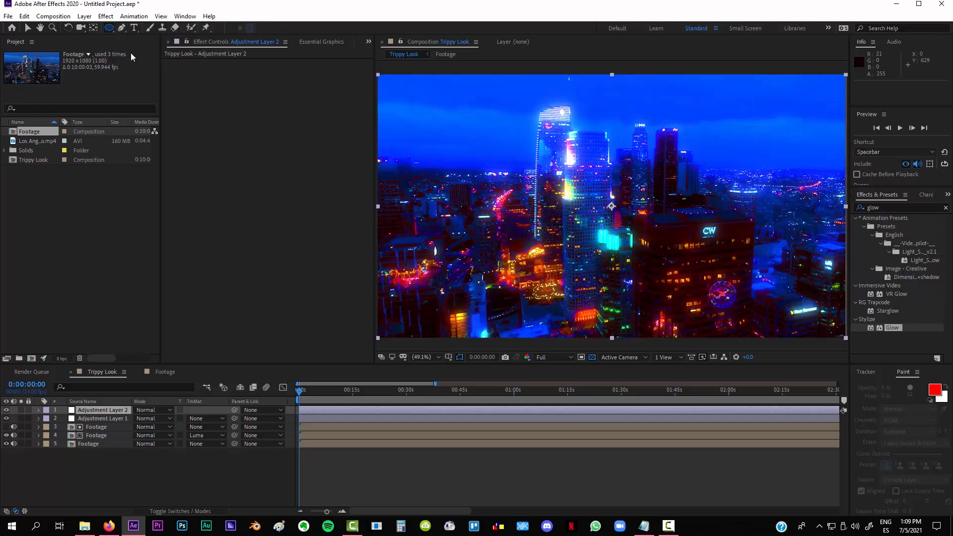
pyautogui.doubleClick(109, 28)
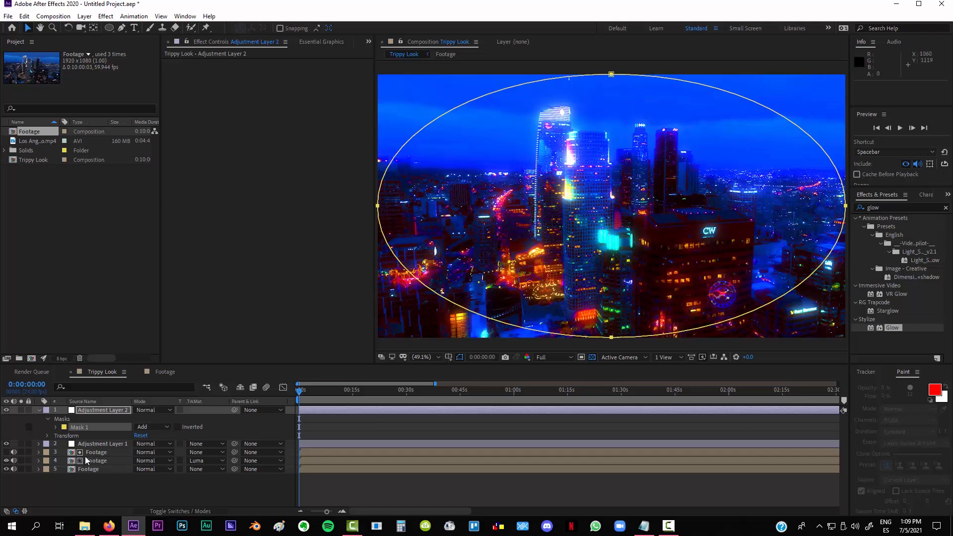
# Apply Gaussian Blur to Adjustment Layer 2 with a Blurriness of 55.2.
pyautogui.click(894, 208)
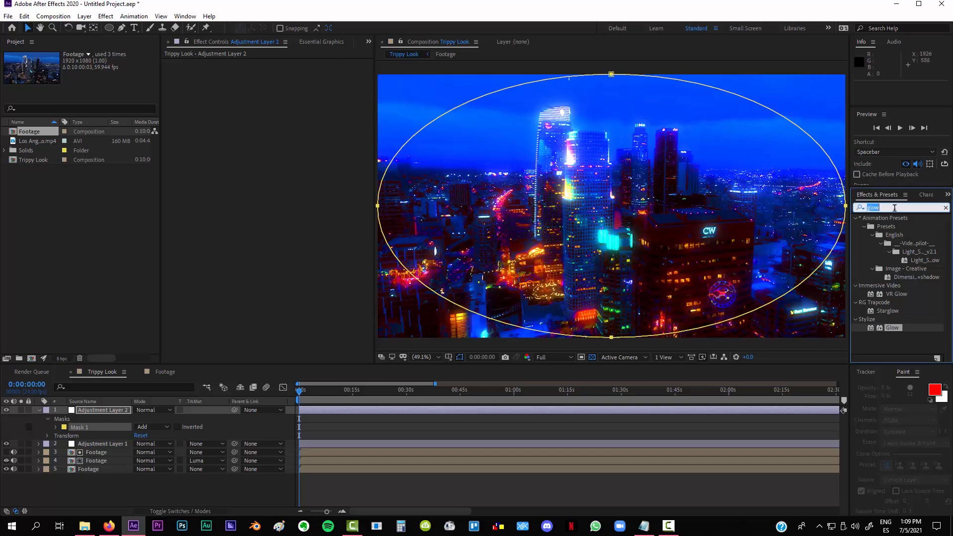
pyautogui.write('guas')
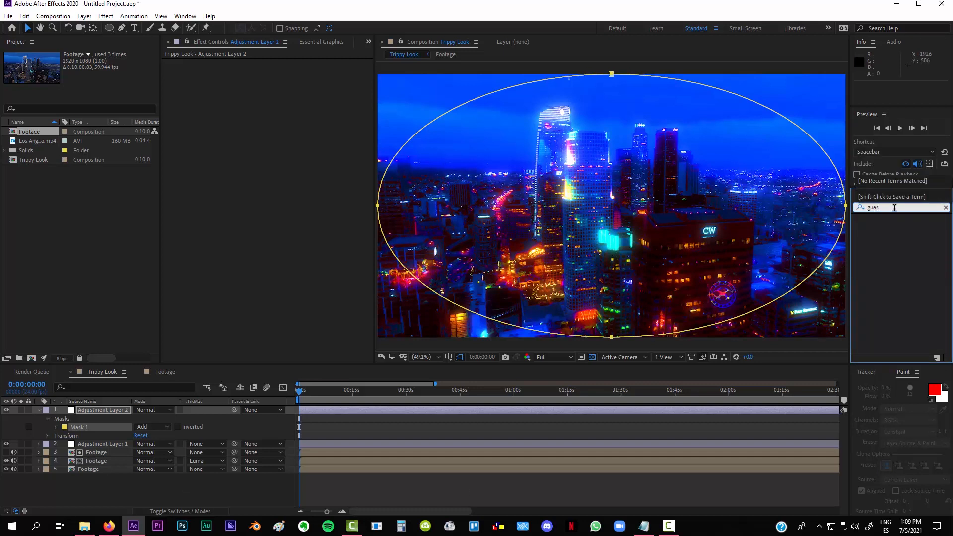
pyautogui.press('BackSpace')
pyautogui.write('au')
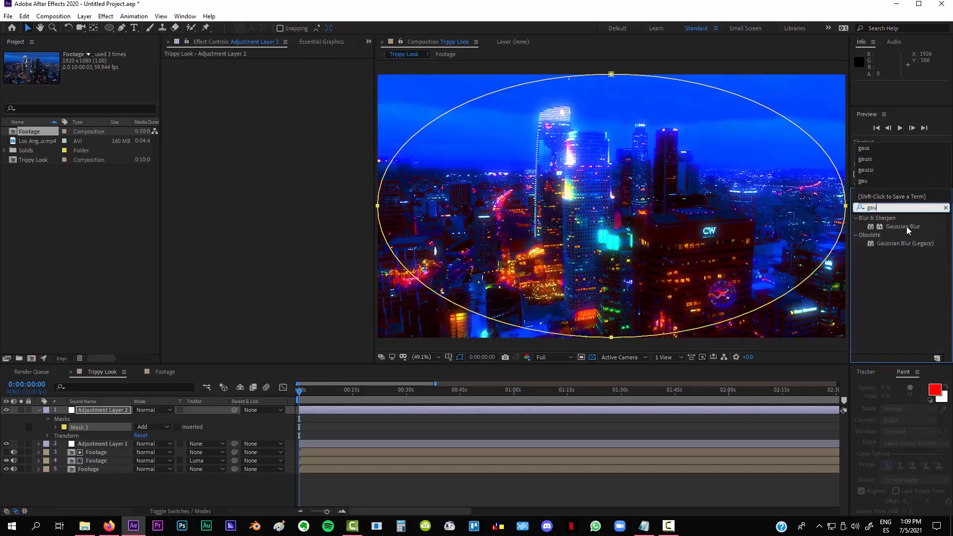
pyautogui.moveTo(907, 230); pyautogui.dragTo(546, 410)
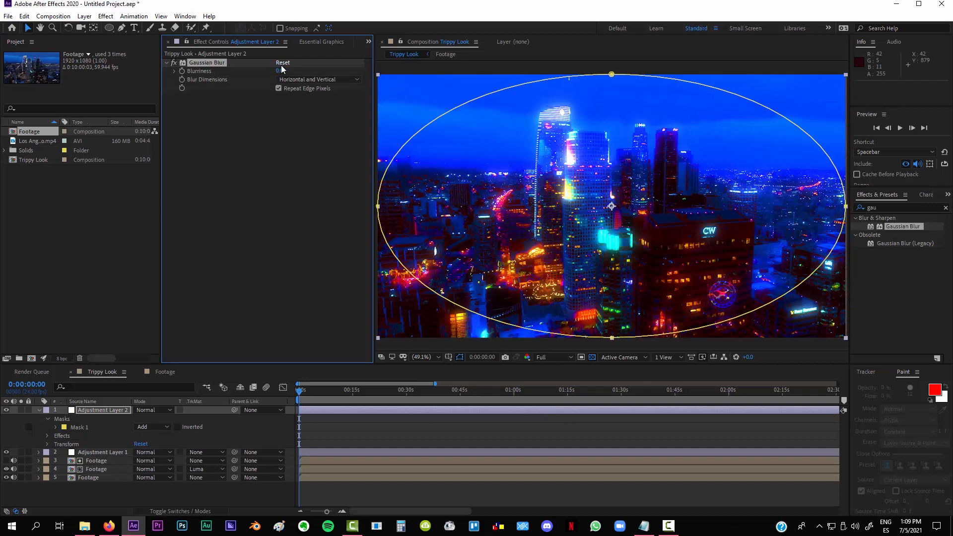
pyautogui.moveTo(300, 71); pyautogui.dragTo(542, 59)
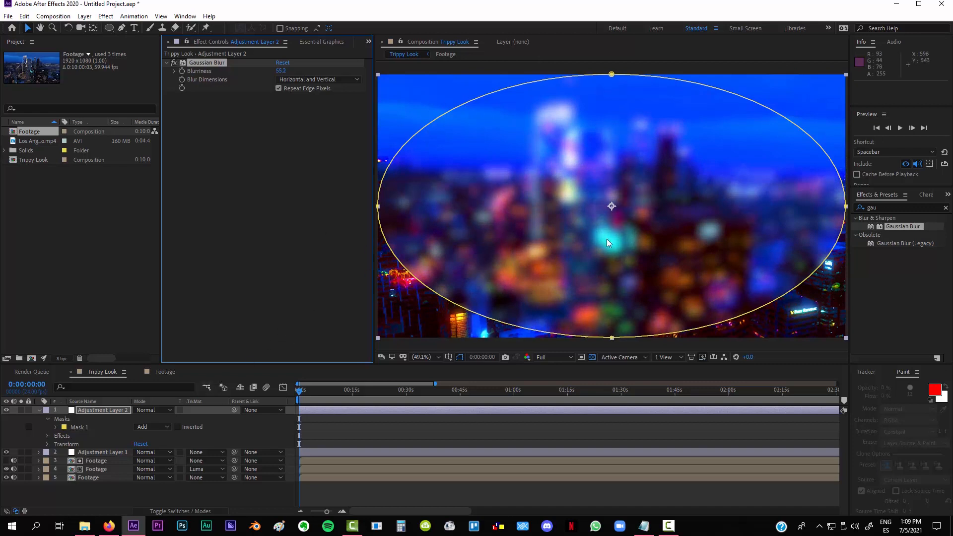
# Set the elliptical mask's mode to Subtract and its Mask Feather to about 420 pixels.
pyautogui.click(151, 427)
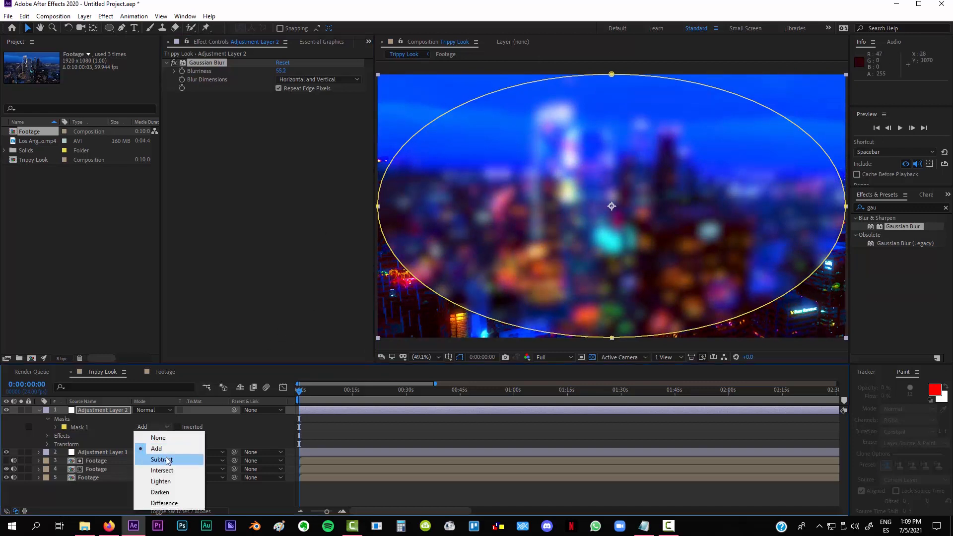
pyautogui.click(162, 460)
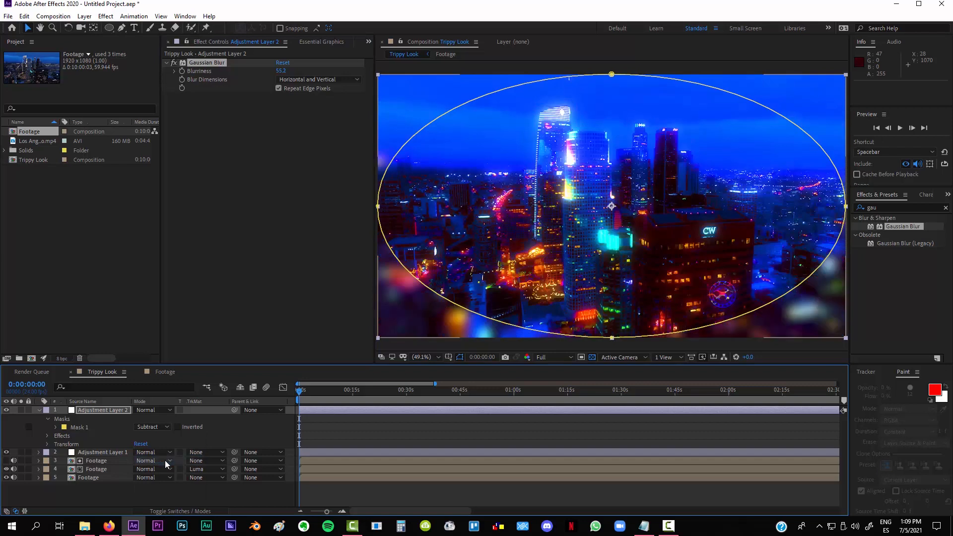
pyautogui.click(107, 411)
pyautogui.press('f')
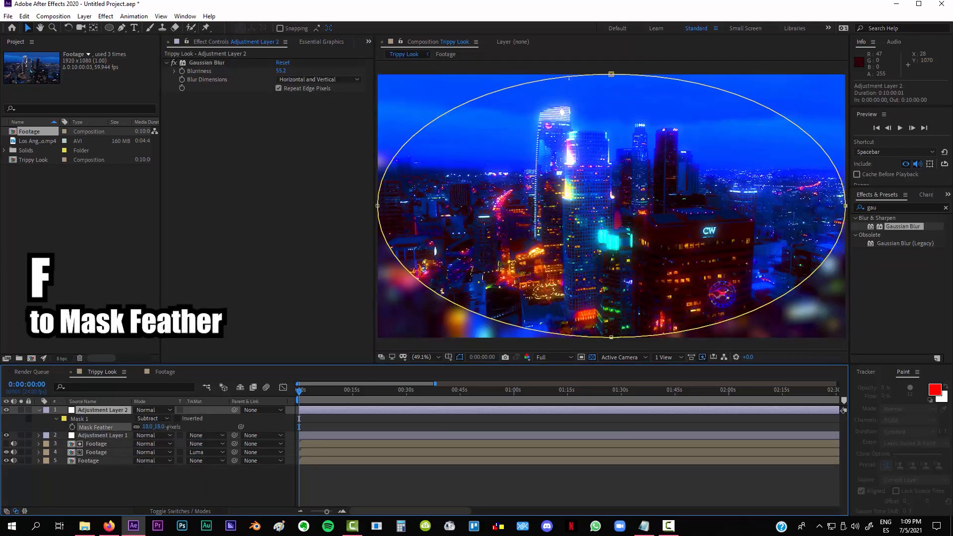
pyautogui.moveTo(157, 427); pyautogui.dragTo(332, 411)
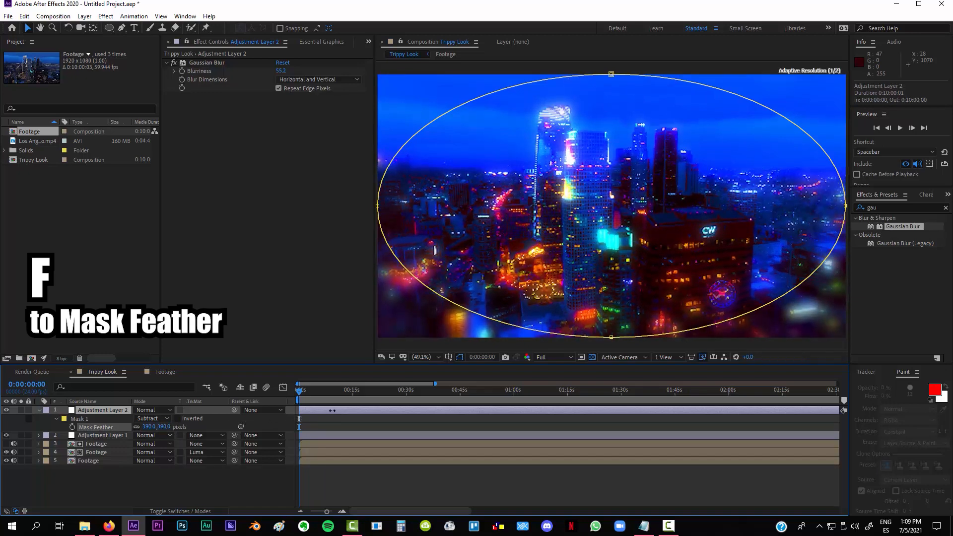
pyautogui.click(411, 496)
pyautogui.moveTo(157, 427); pyautogui.dragTo(174, 425)
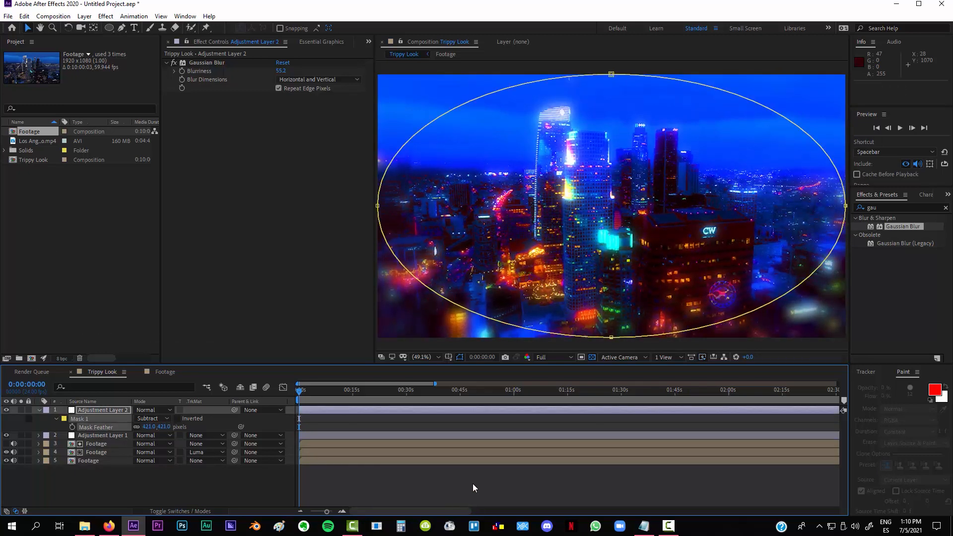
pyautogui.click(472, 485)
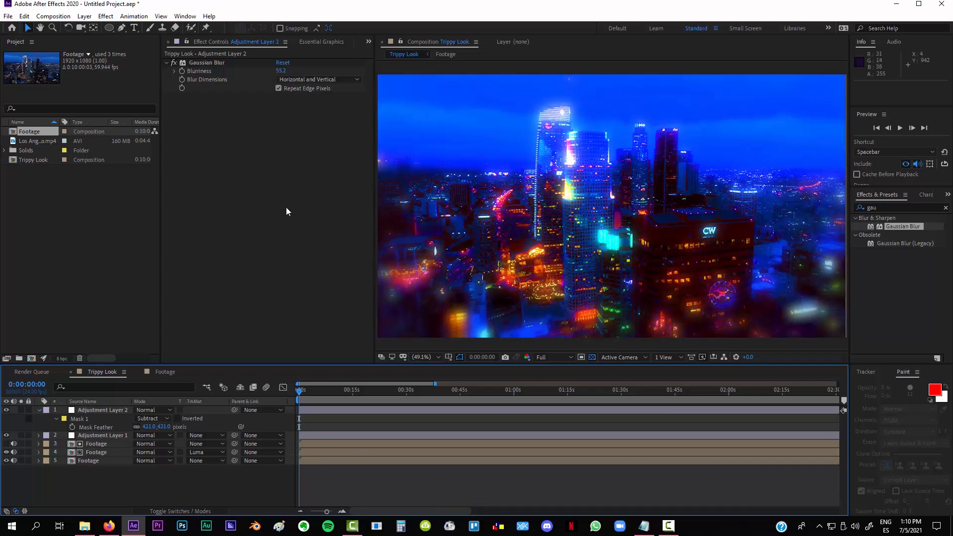
# Switch to Firefox, play the GTA V acid trip reference full screen from 2:59, and return to After Effects.
pyautogui.click(112, 526)
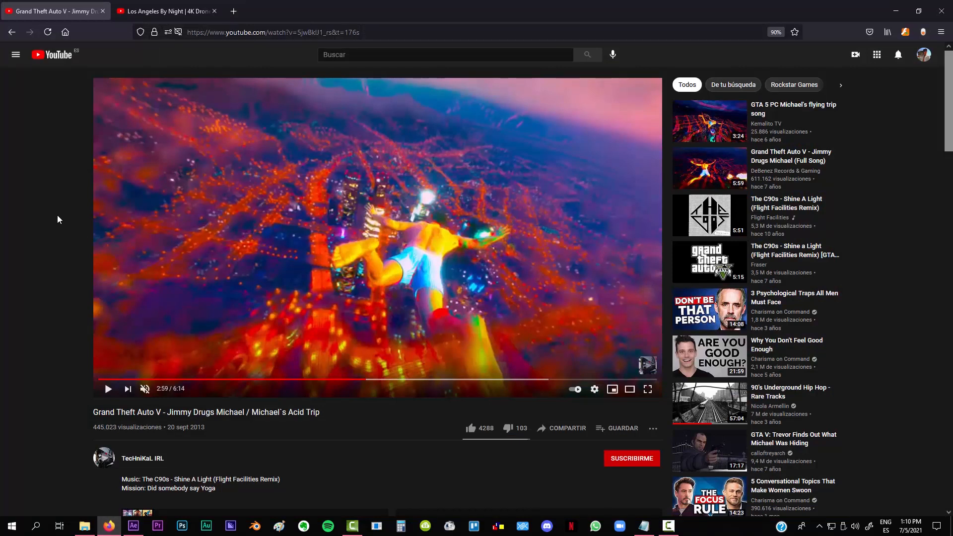
pyautogui.press('f')
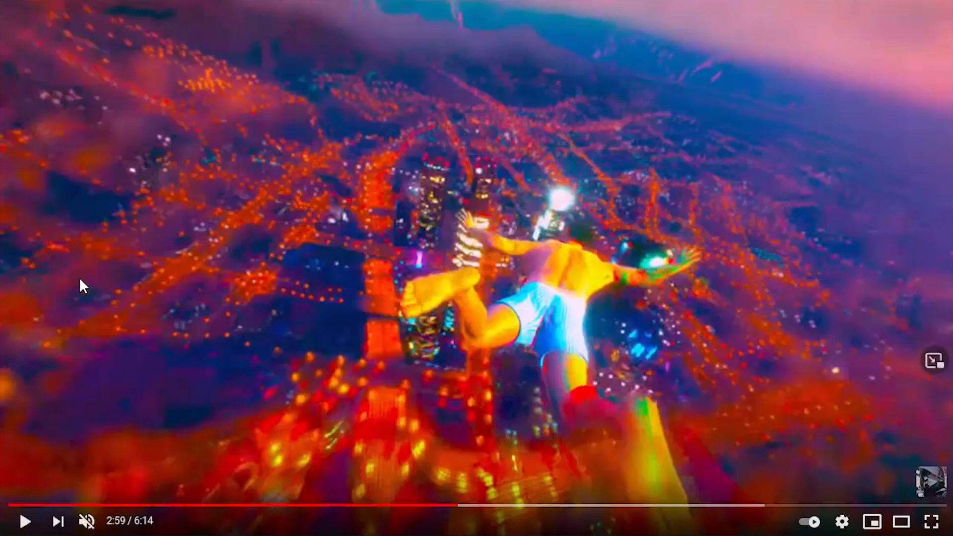
pyautogui.click(454, 457)
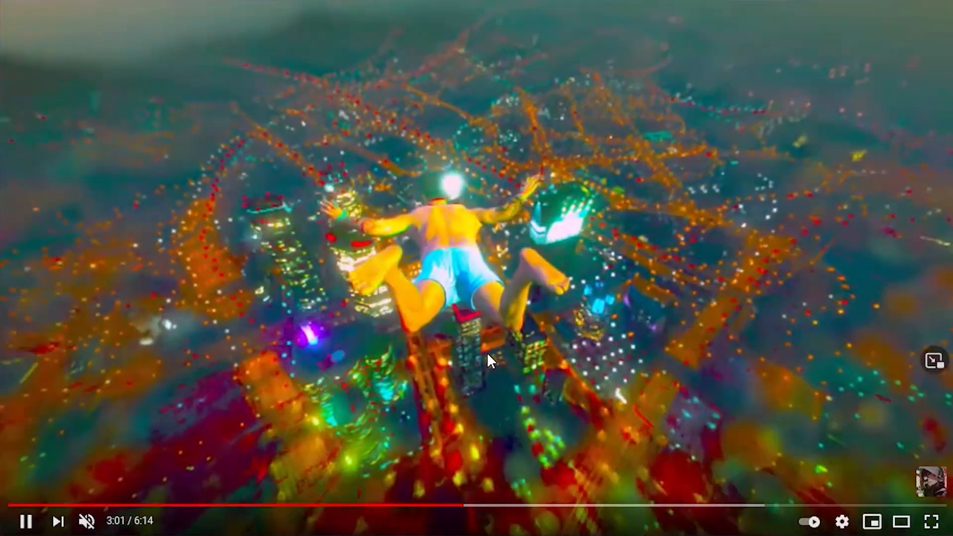
pyautogui.click(486, 353)
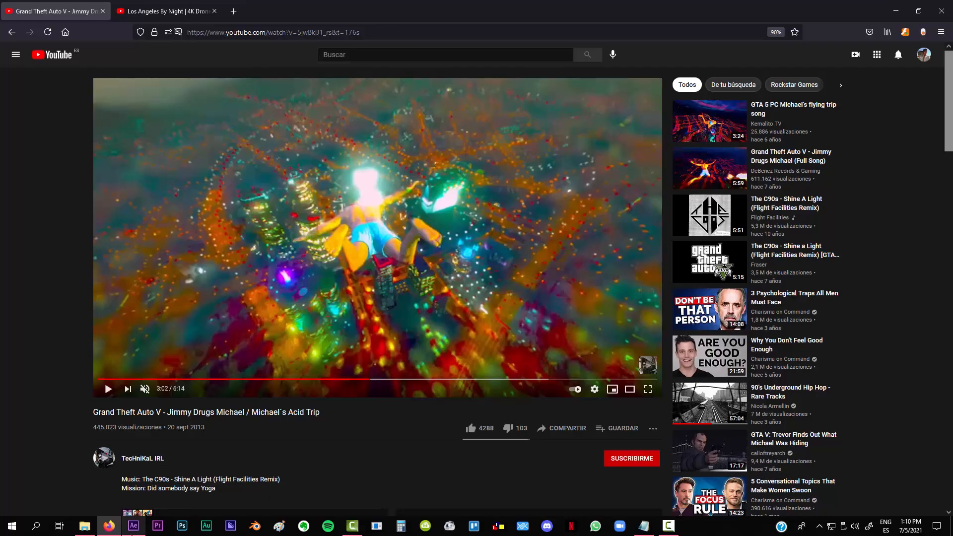
pyautogui.click(133, 525)
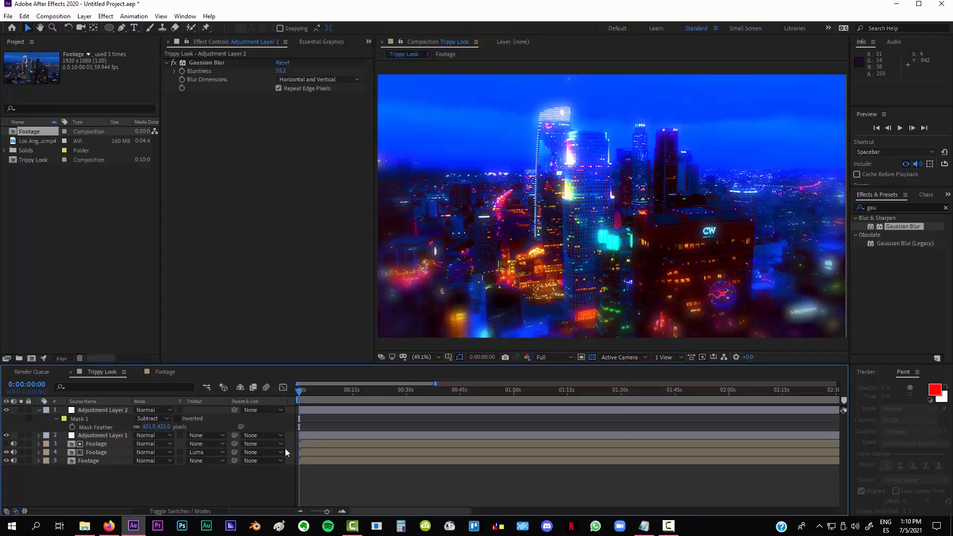
# Pre-compose all five layers of the Trippy Look composition into a new composition named pre_RGB.
pyautogui.click(39, 410)
pyautogui.click(94, 409)
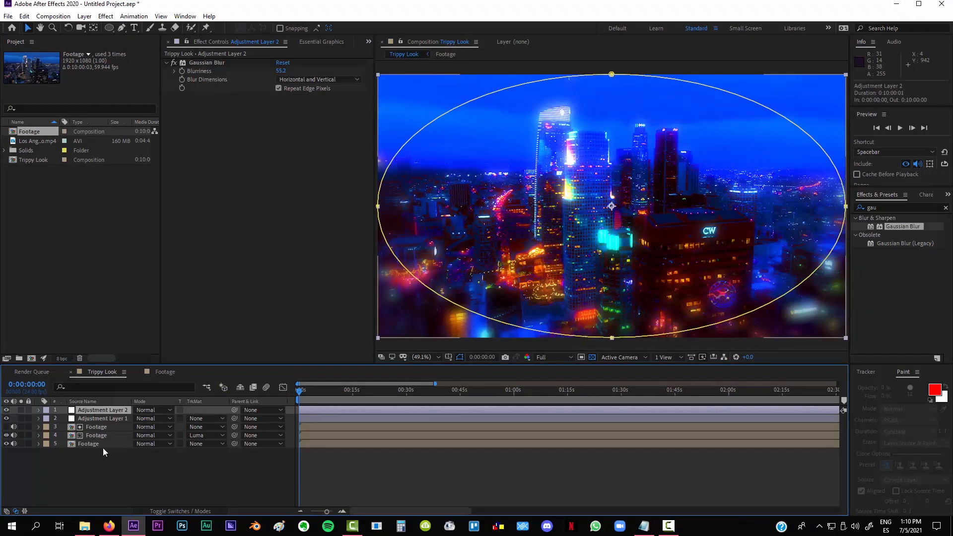
pyautogui.keyDown('shift'); pyautogui.click(107, 445); pyautogui.keyUp('shift')
pyautogui.rightClick(106, 445)
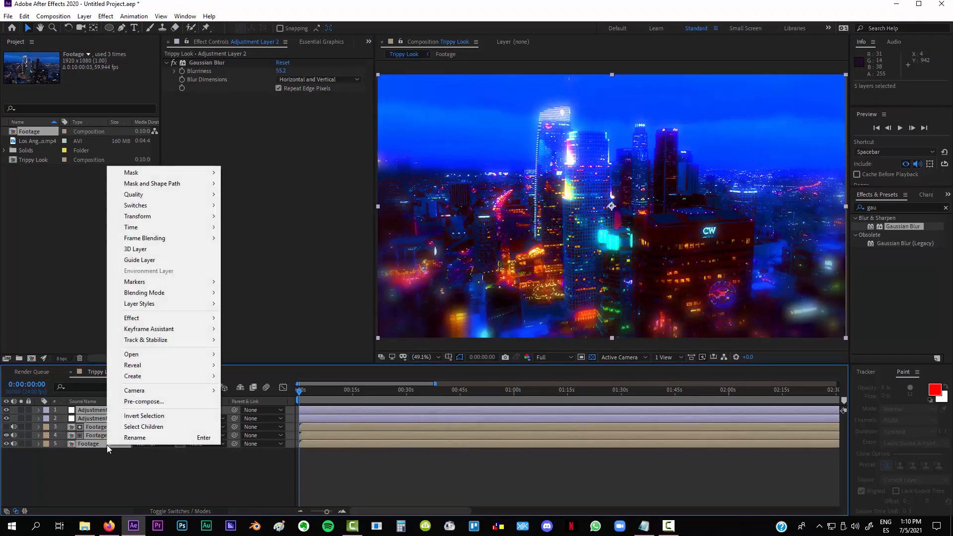
pyautogui.click(147, 400)
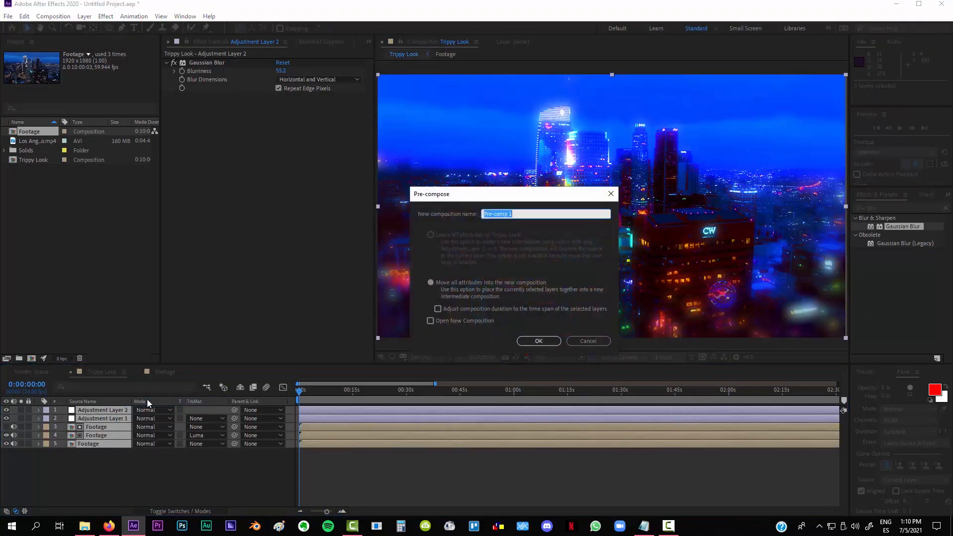
pyautogui.write('pre_RGB')
pyautogui.press('Return')
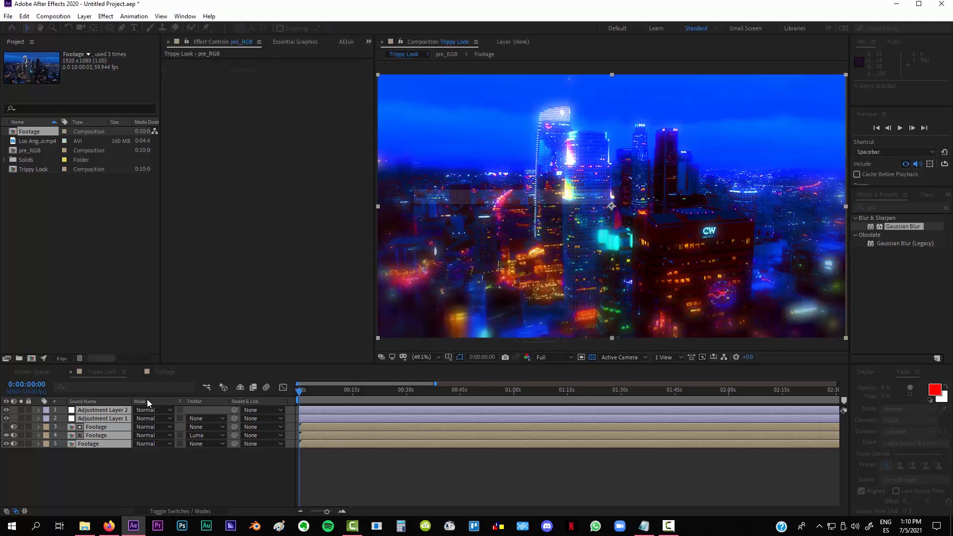
# Find the Shift Channels effect and apply it to the pre_RGB layer in the Trippy Look composition.
pyautogui.click(887, 209)
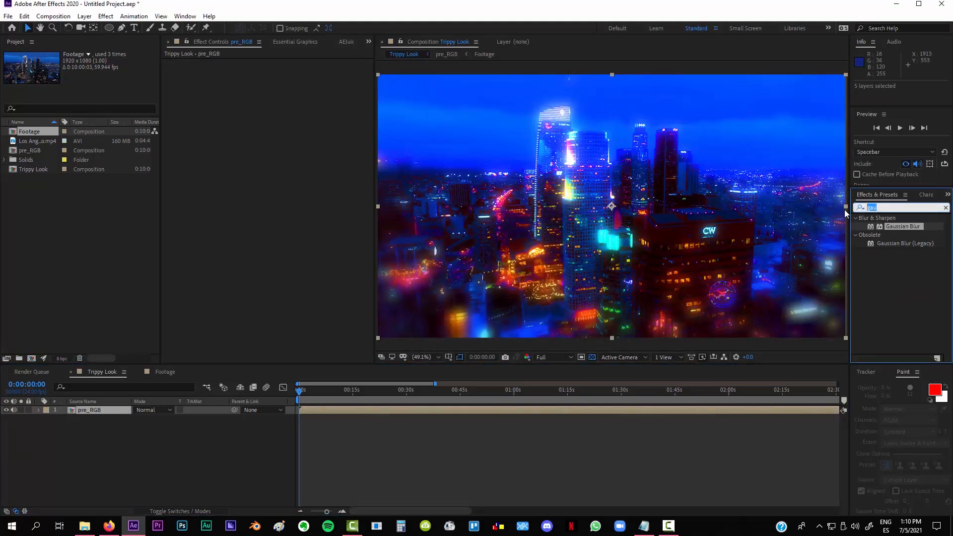
pyautogui.press('BackSpace')
pyautogui.press('BackSpace')
pyautogui.press('BackSpace')
pyautogui.write('shift')
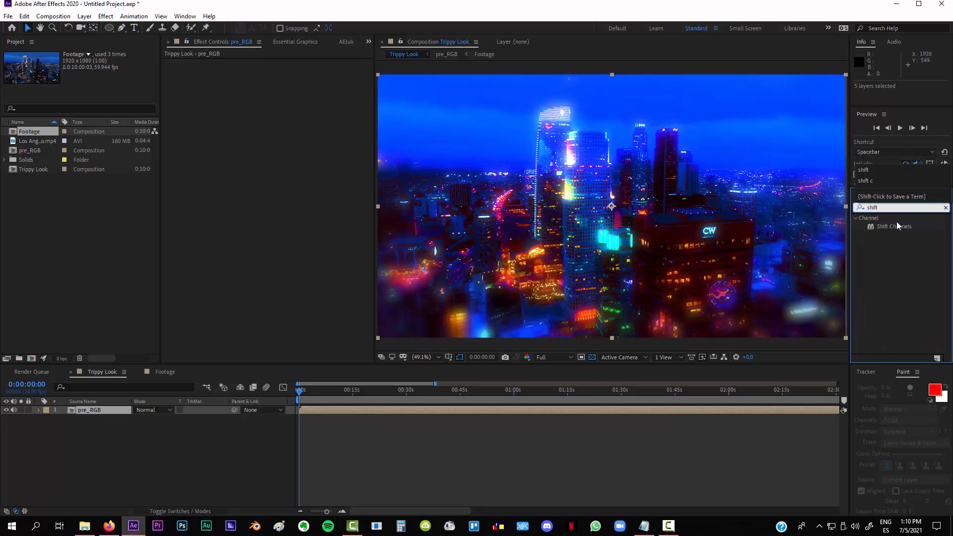
pyautogui.moveTo(893, 226); pyautogui.dragTo(551, 412)
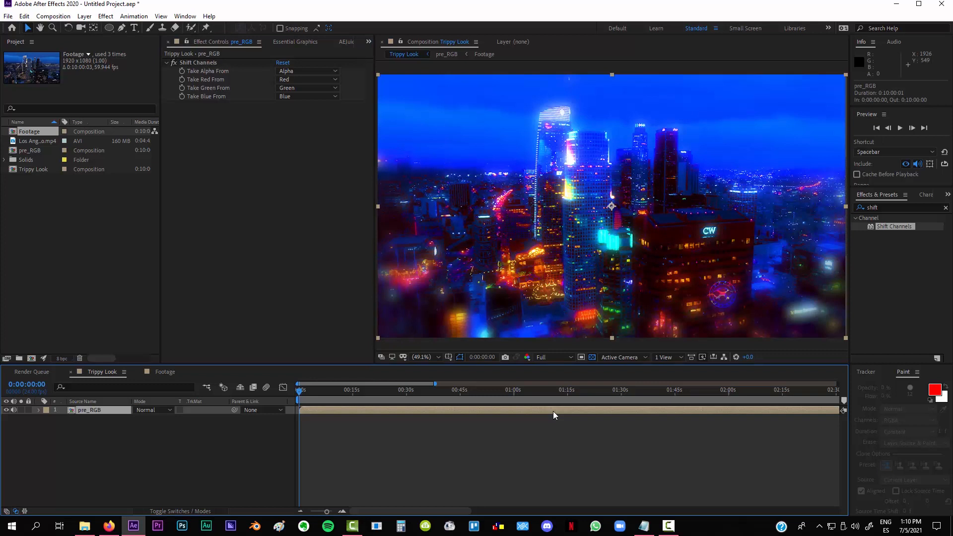
# Duplicate the pre_RGB layer twice so that three copies with Shift Channels are stacked.
pyautogui.hotkey('ctrl', 'd')
pyautogui.hotkey('ctrl', 'd')
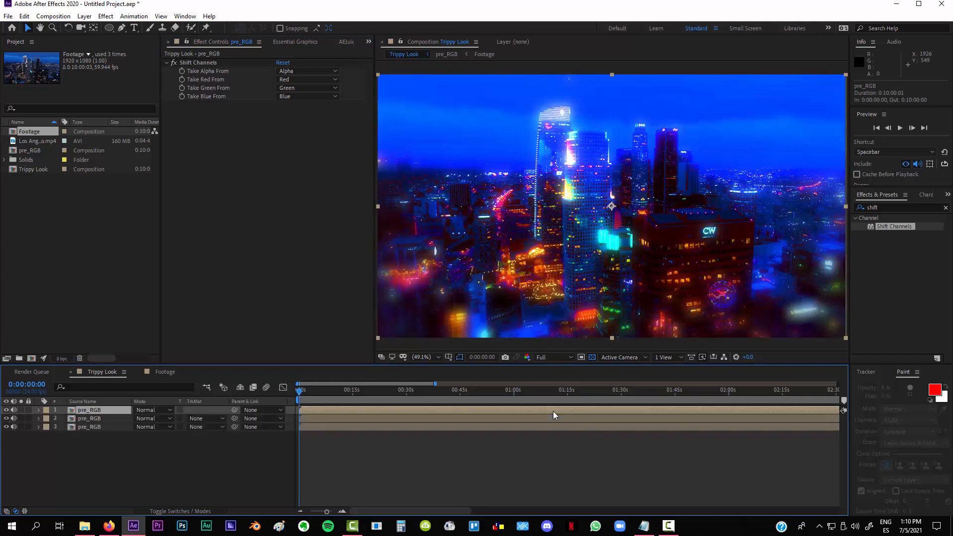
pyautogui.click(145, 468)
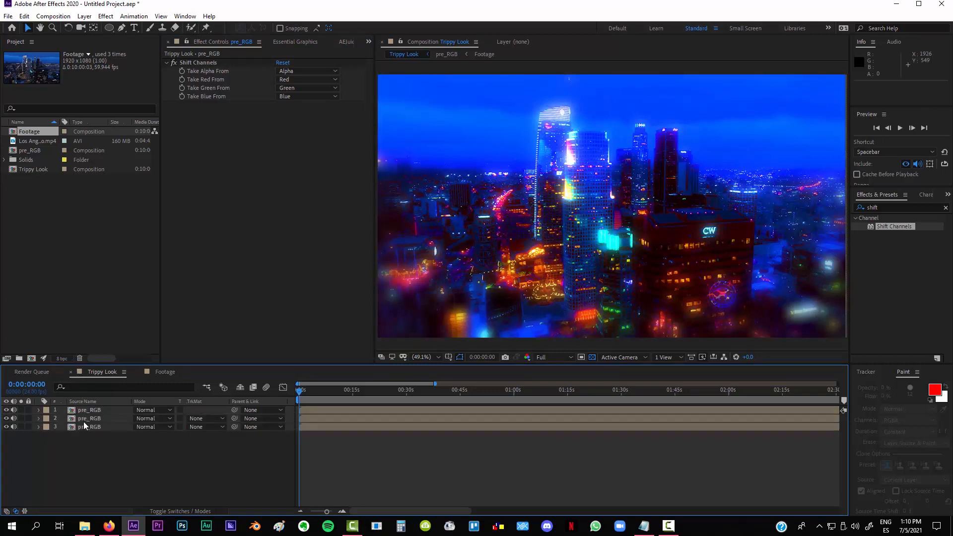
# Set the blending mode of the top two pre_RGB layers to Add.
pyautogui.click(89, 410)
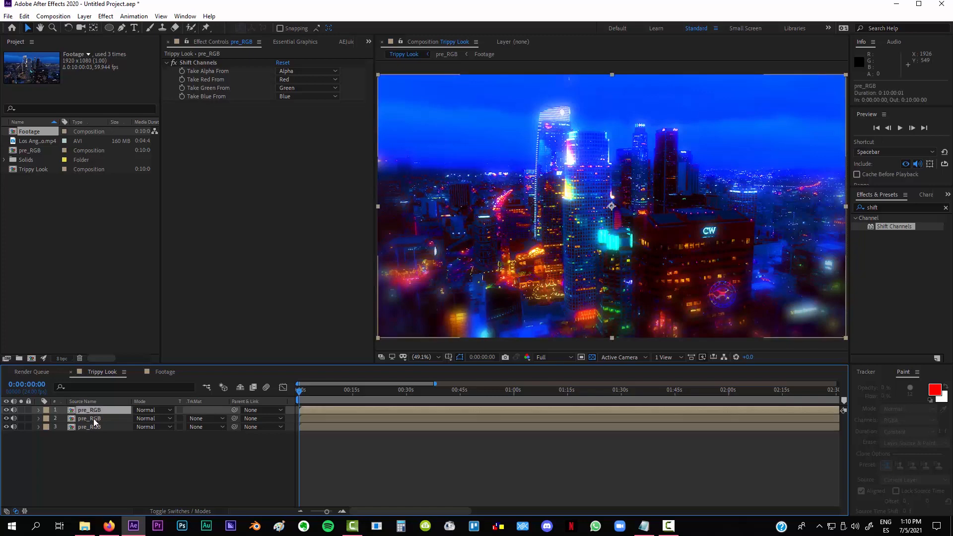
pyautogui.keyDown('ctrl'); pyautogui.click(92, 418); pyautogui.keyUp('ctrl')
pyautogui.click(160, 408)
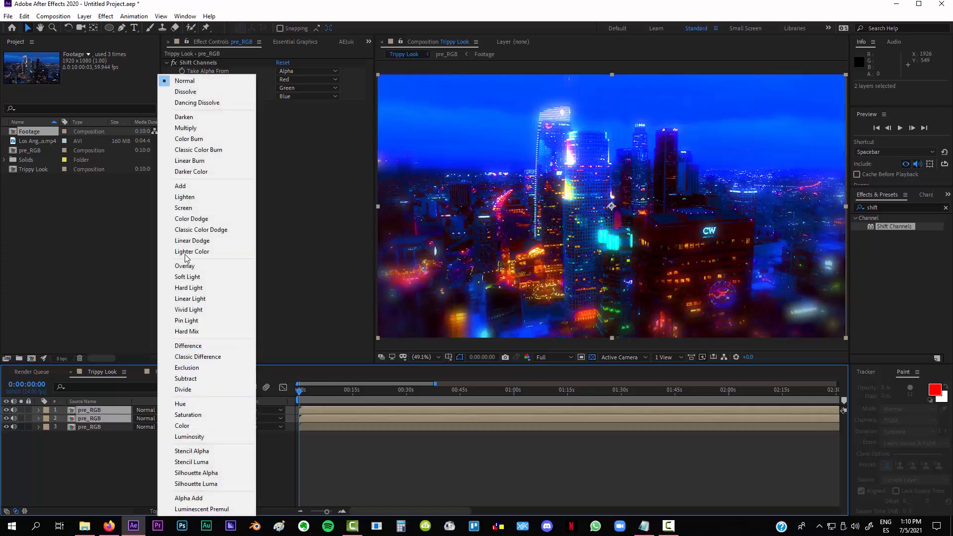
pyautogui.click(195, 187)
pyautogui.click(94, 447)
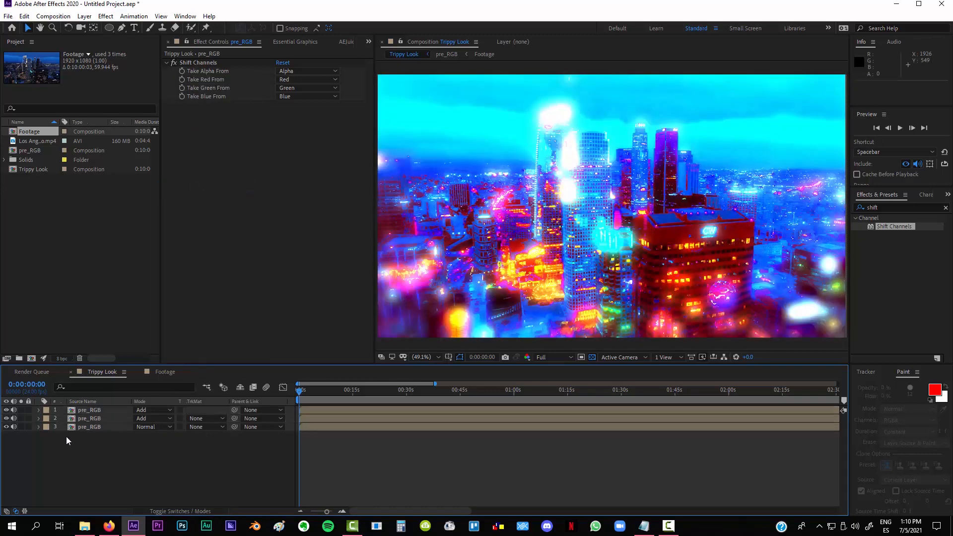
# Colour-label the three pre_RGB layers from top to bottom as Red, Green and Blue.
pyautogui.click(86, 410)
pyautogui.click(94, 419)
pyautogui.click(90, 427)
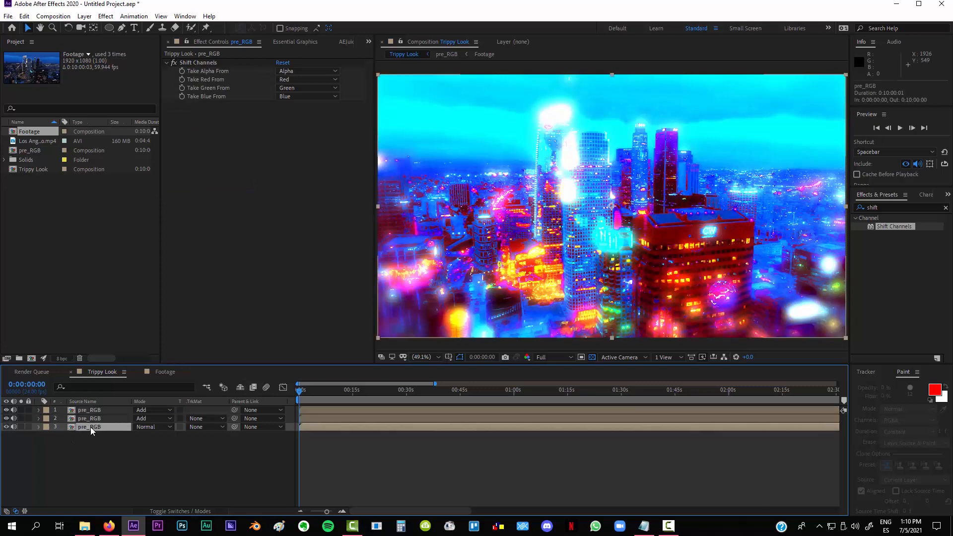
pyautogui.click(89, 411)
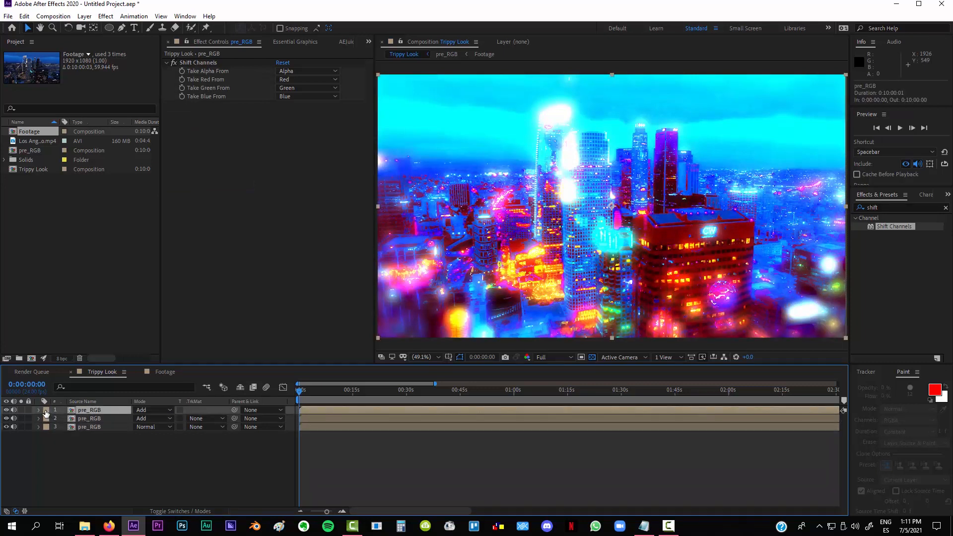
pyautogui.click(46, 413)
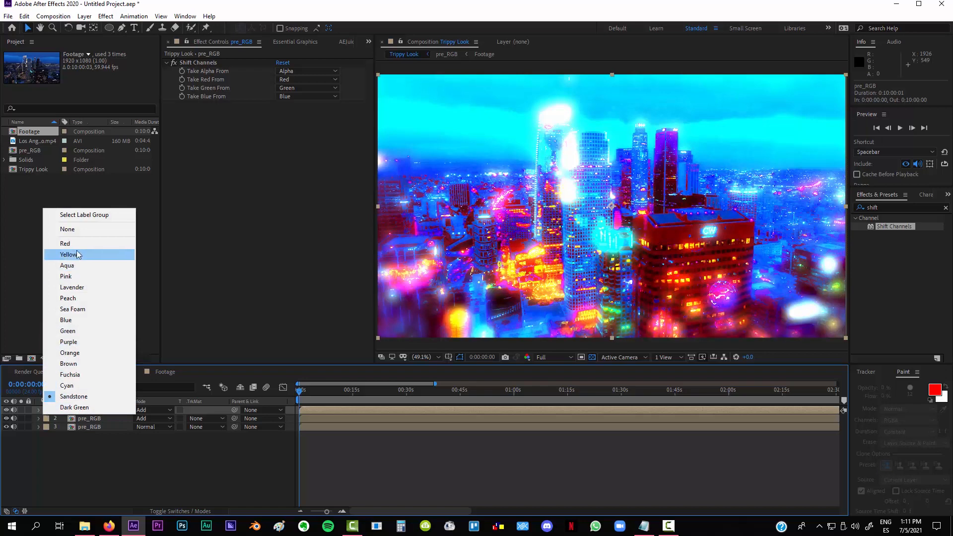
pyautogui.click(64, 243)
pyautogui.click(46, 419)
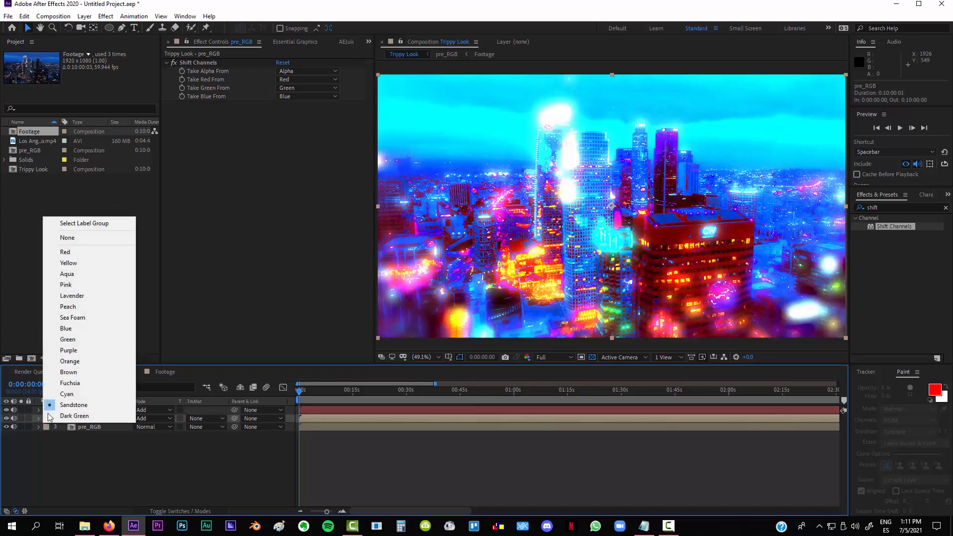
pyautogui.click(68, 340)
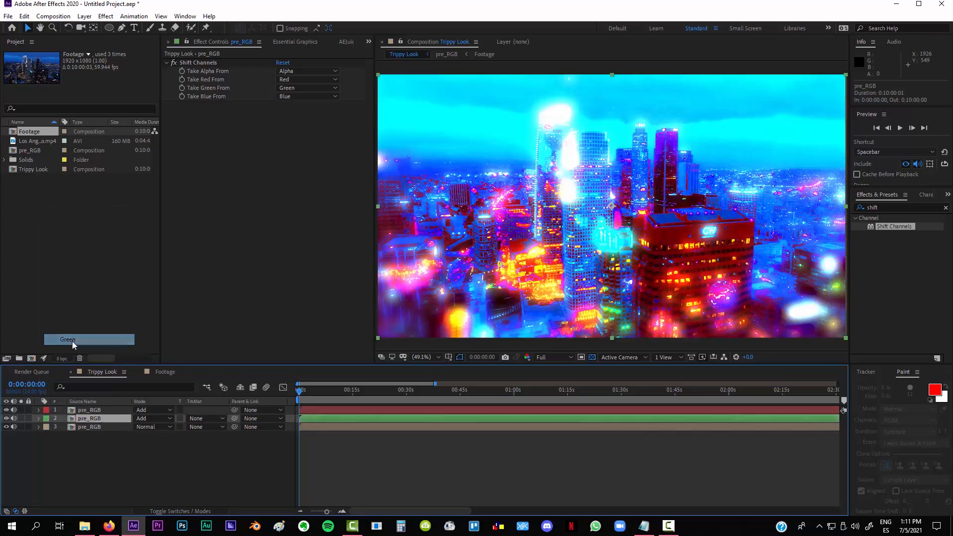
pyautogui.click(46, 427)
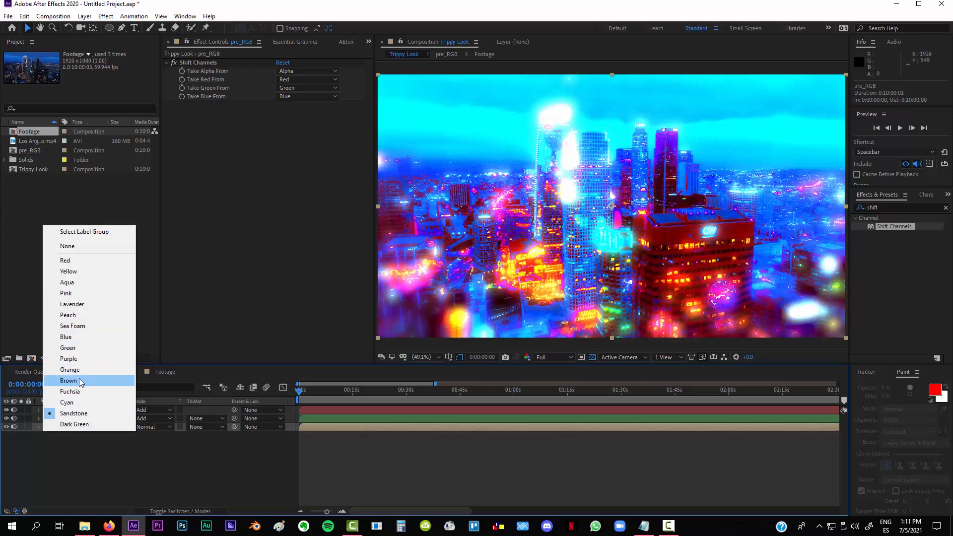
pyautogui.click(76, 337)
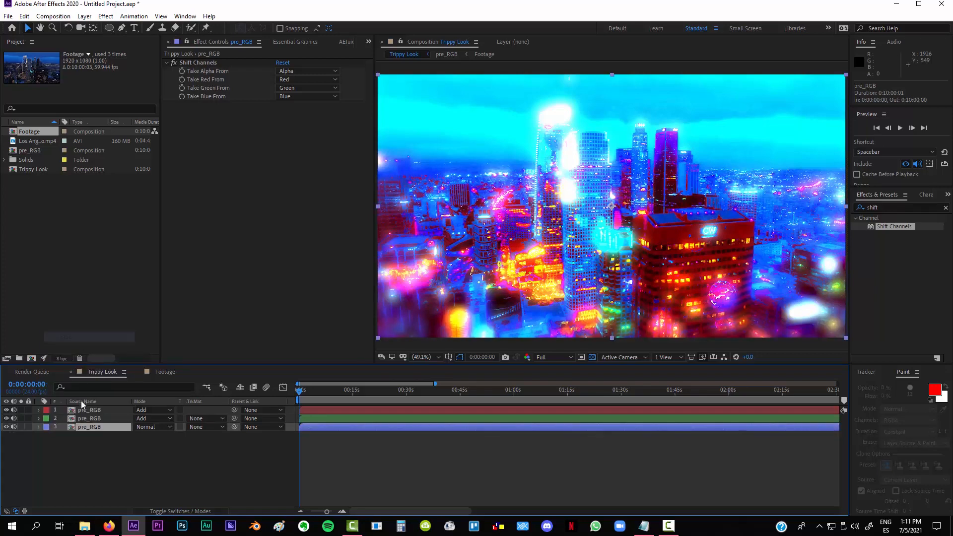
# On the red-labelled layer, set Shift Channels' Take Green From and Take Blue From to Full Off.
pyautogui.click(94, 411)
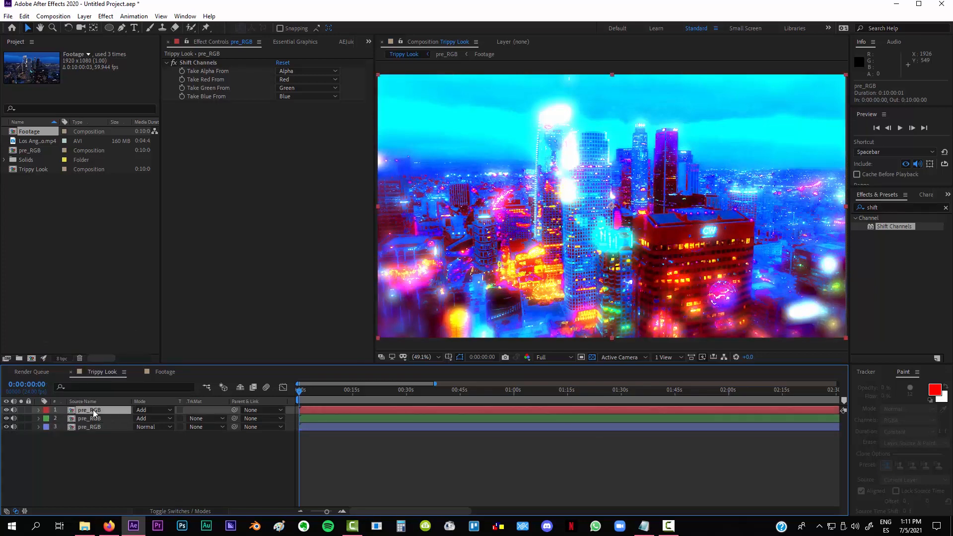
pyautogui.click(294, 88)
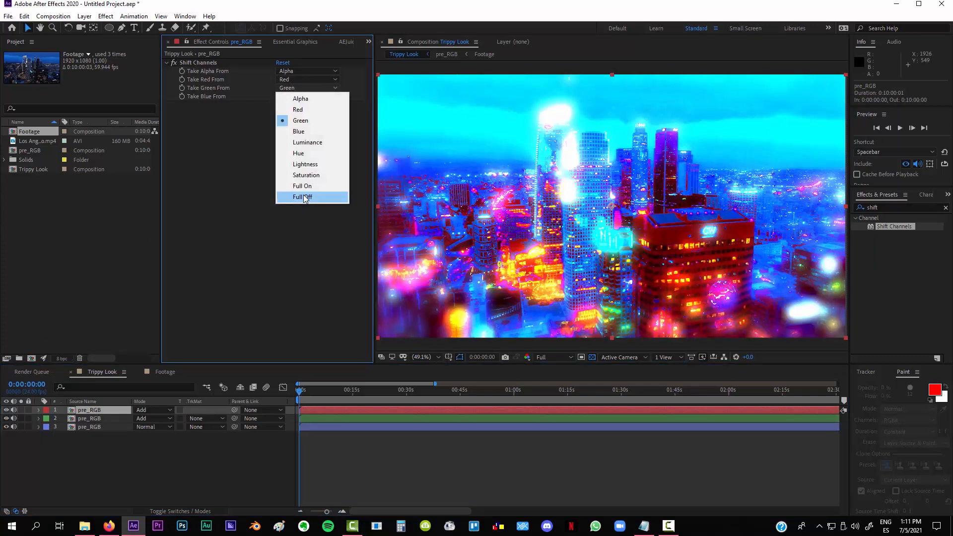
pyautogui.click(304, 197)
pyautogui.click(297, 98)
pyautogui.click(303, 205)
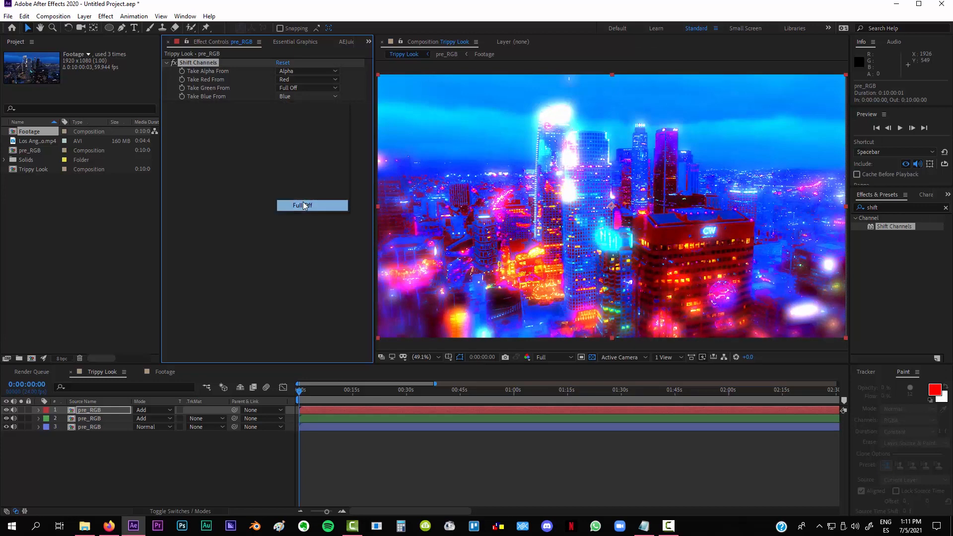
# On the green-labelled layer, set Shift Channels' Take Red From and Take Blue From to Full Off.
pyautogui.click(88, 418)
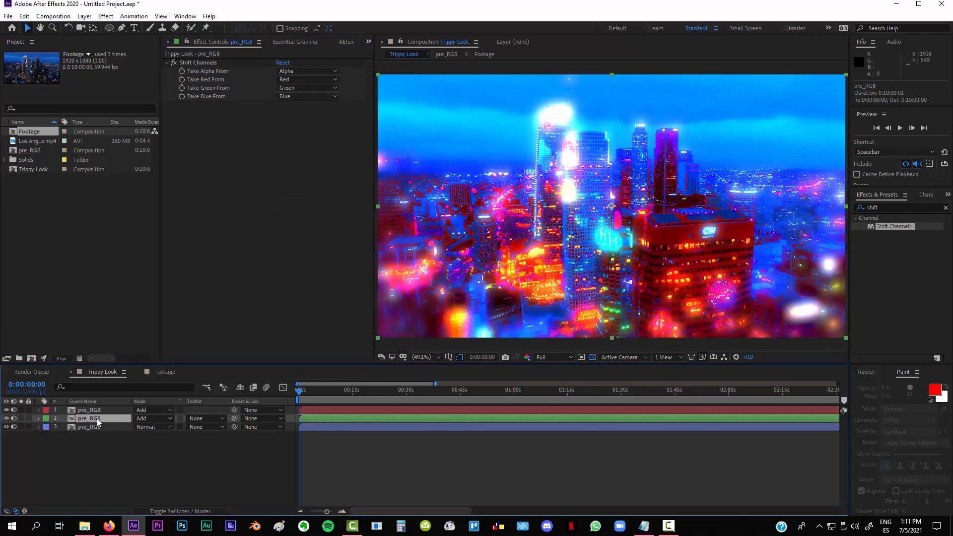
pyautogui.click(294, 79)
pyautogui.click(303, 189)
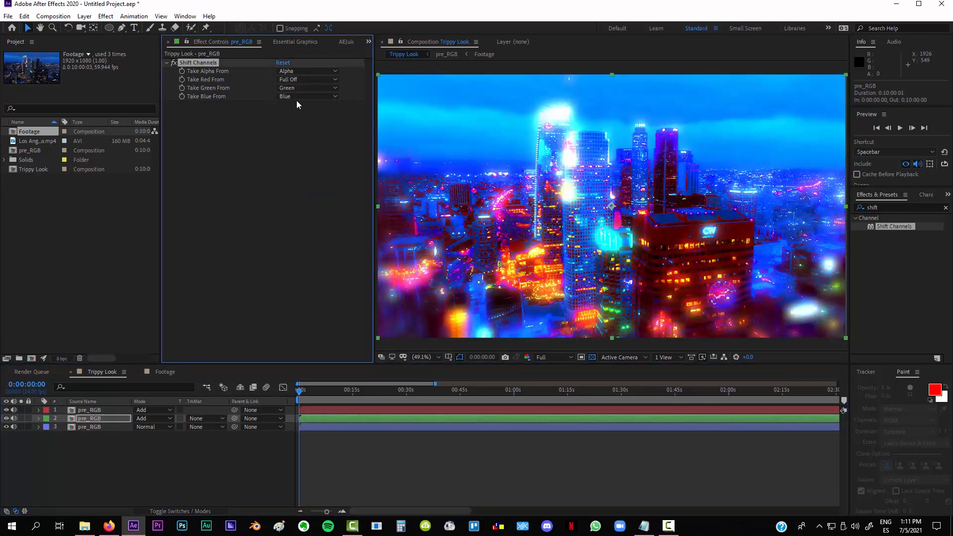
pyautogui.click(298, 98)
pyautogui.click(303, 204)
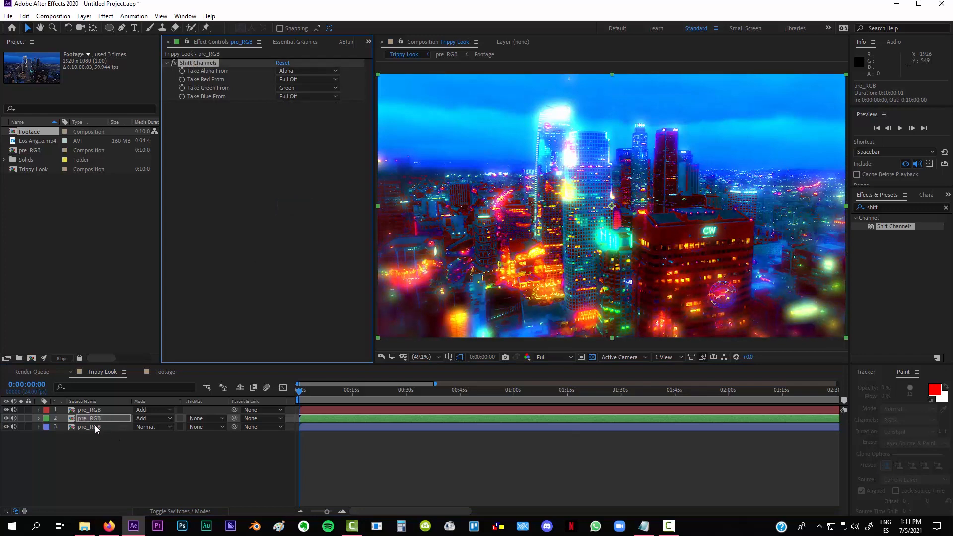
# On the blue-labelled layer, set Take Red From and Take Green From to Full Off, and review the other layers' channel settings.
pyautogui.click(95, 426)
pyautogui.click(298, 78)
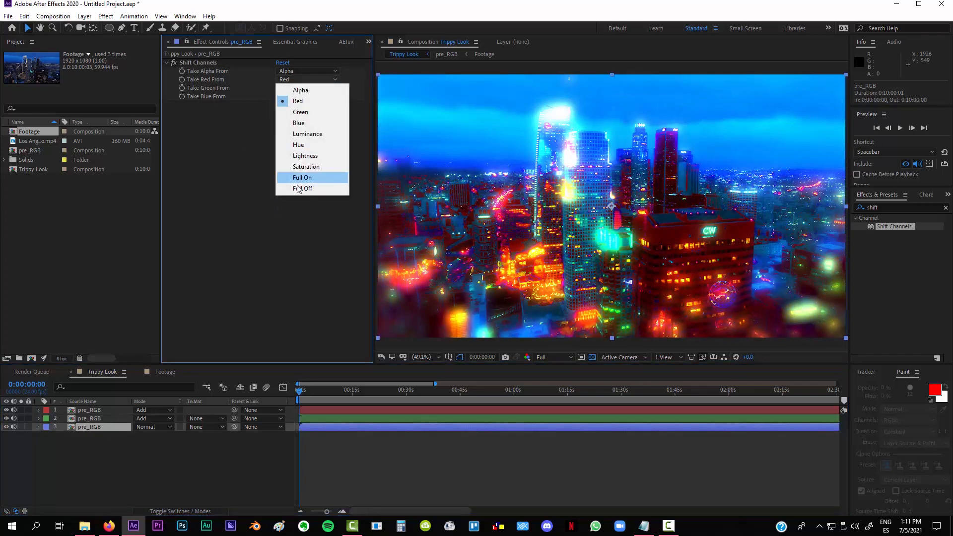
pyautogui.click(298, 189)
pyautogui.click(298, 88)
pyautogui.click(297, 197)
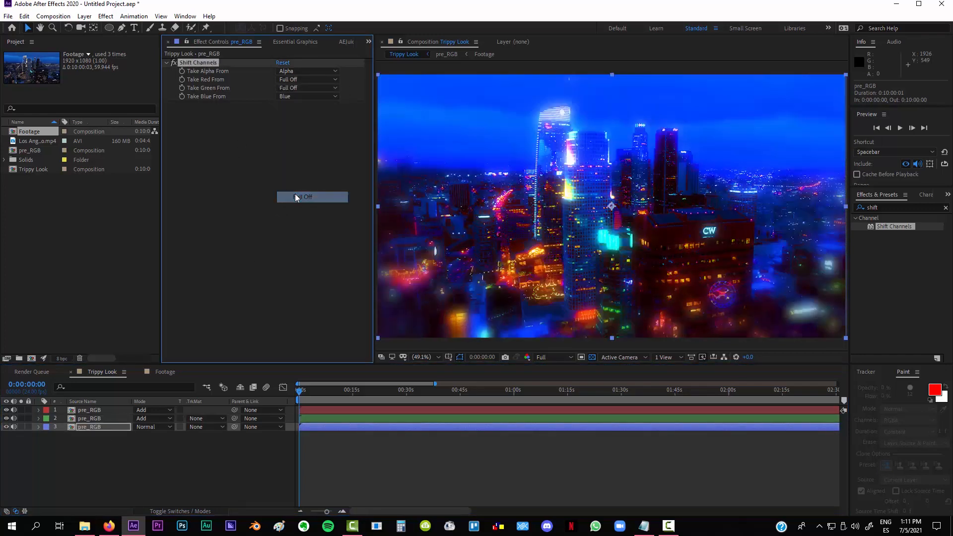
pyautogui.click(89, 418)
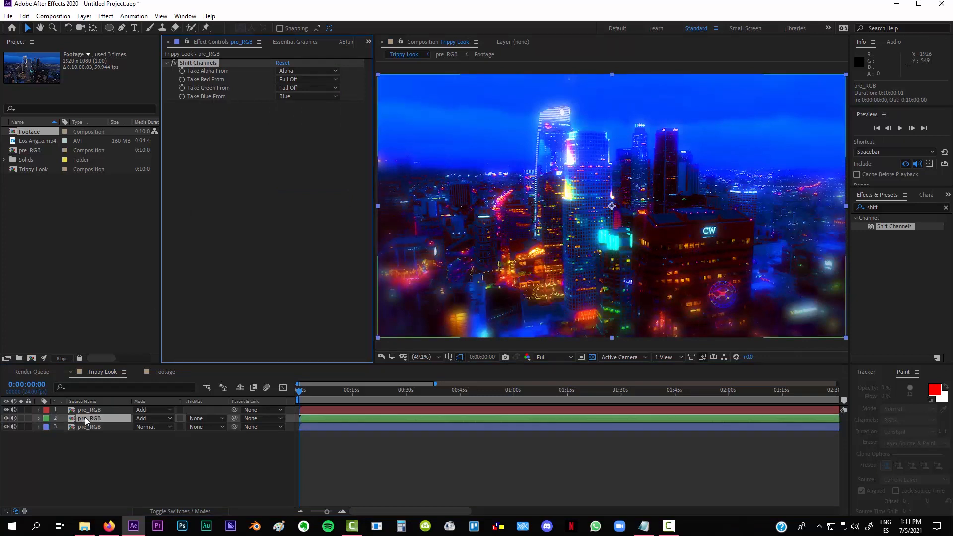
pyautogui.click(85, 408)
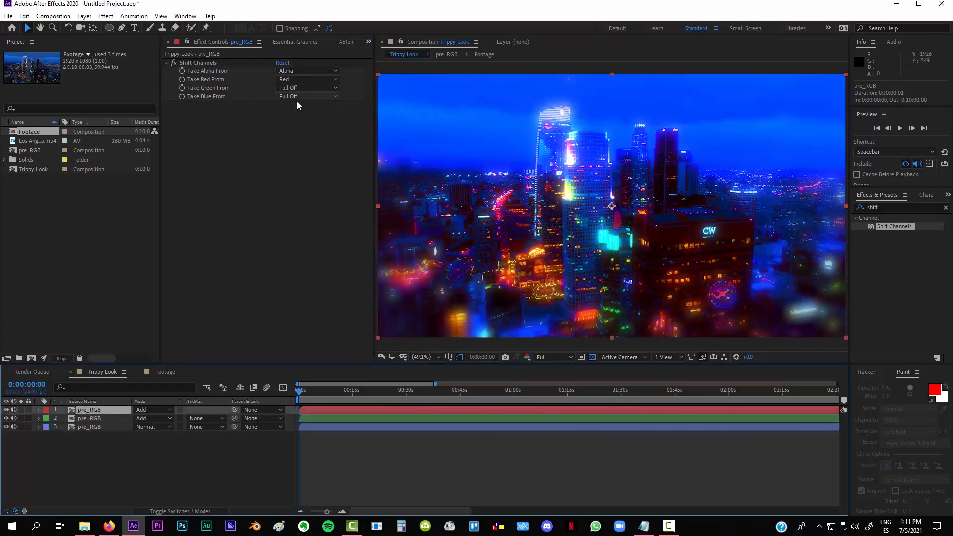
# Try scaling up the green-labelled pre_RGB layer to offset its channel, and undo the scale change.
pyautogui.click(101, 419)
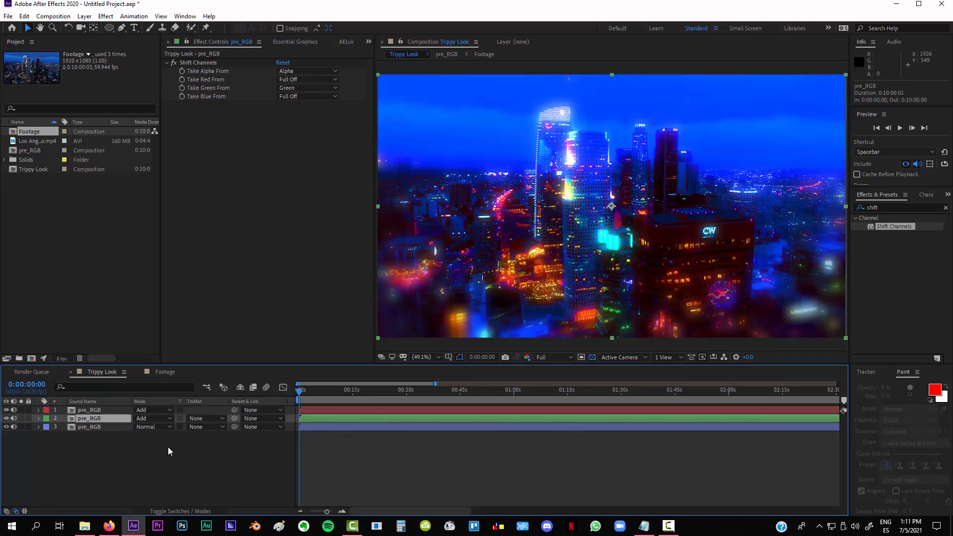
pyautogui.press('s')
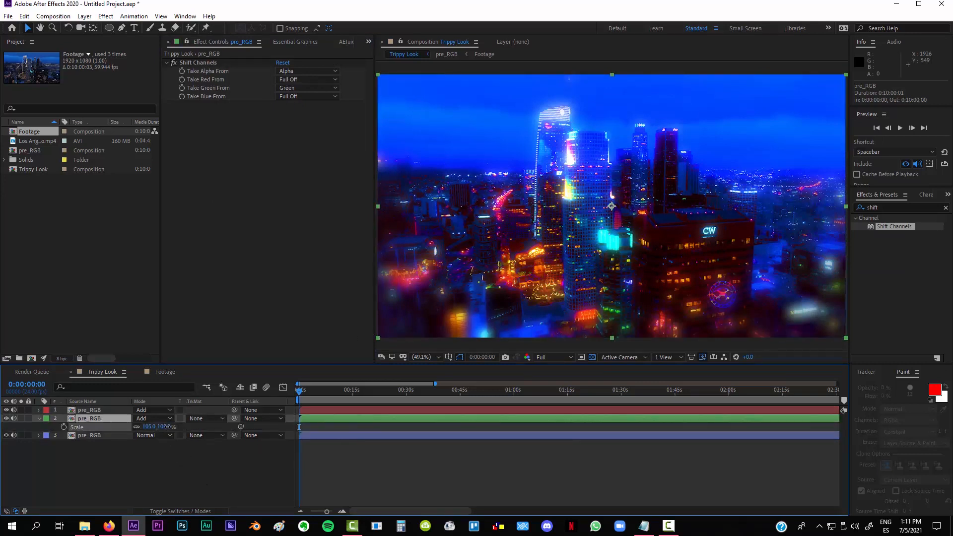
pyautogui.moveTo(167, 426); pyautogui.dragTo(172, 426)
pyautogui.click(514, 491)
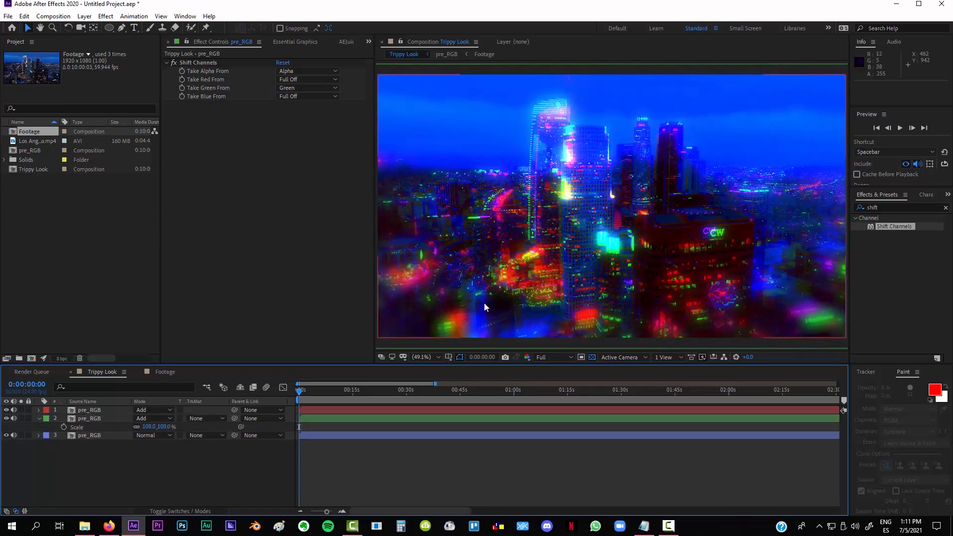
pyautogui.hotkey('ctrl', 'z')
pyautogui.hotkey('ctrl', 'z')
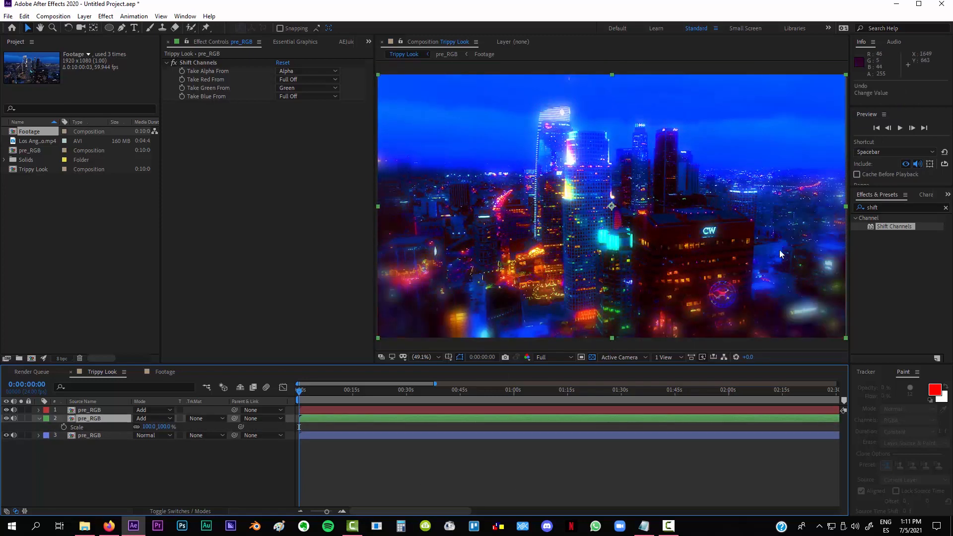
# Apply CC Lens to the green-labelled pre_RGB layer and set its Size to 500.
pyautogui.click(521, 457)
pyautogui.doubleClick(885, 207)
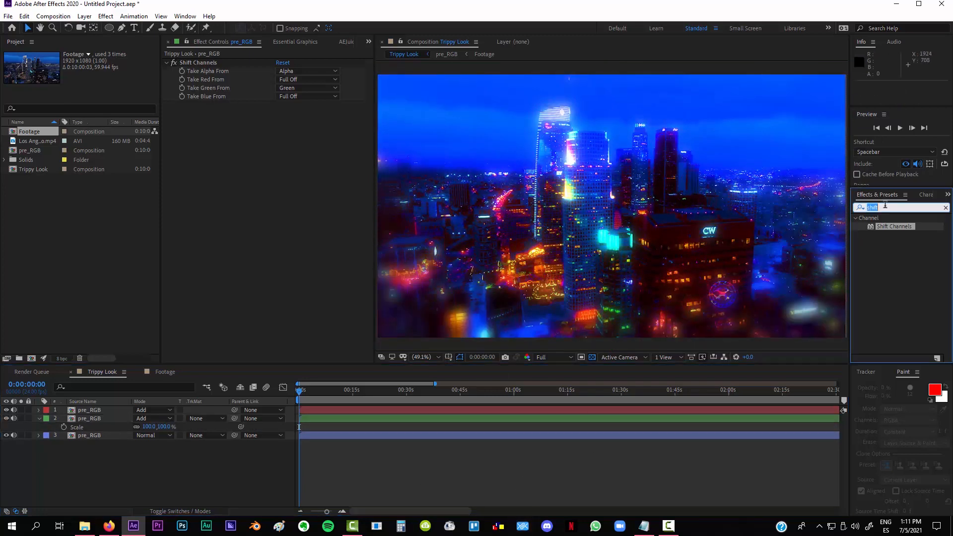
pyautogui.write('cc le')
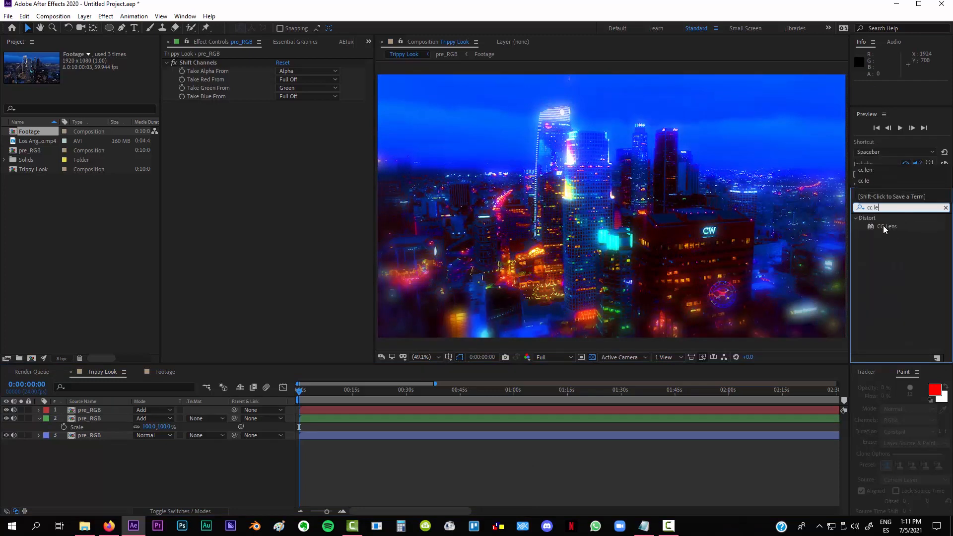
pyautogui.moveTo(883, 225); pyautogui.dragTo(705, 416)
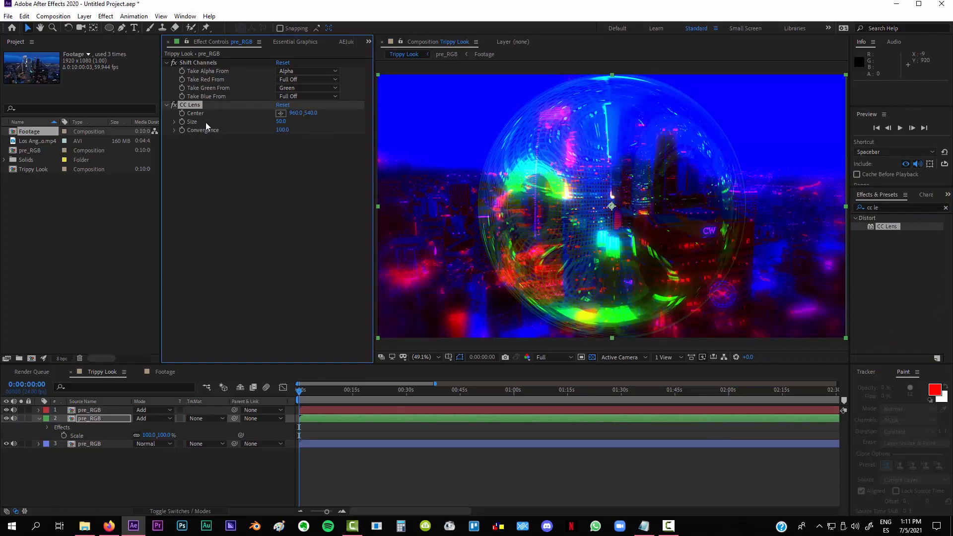
pyautogui.moveTo(281, 121); pyautogui.dragTo(658, 91)
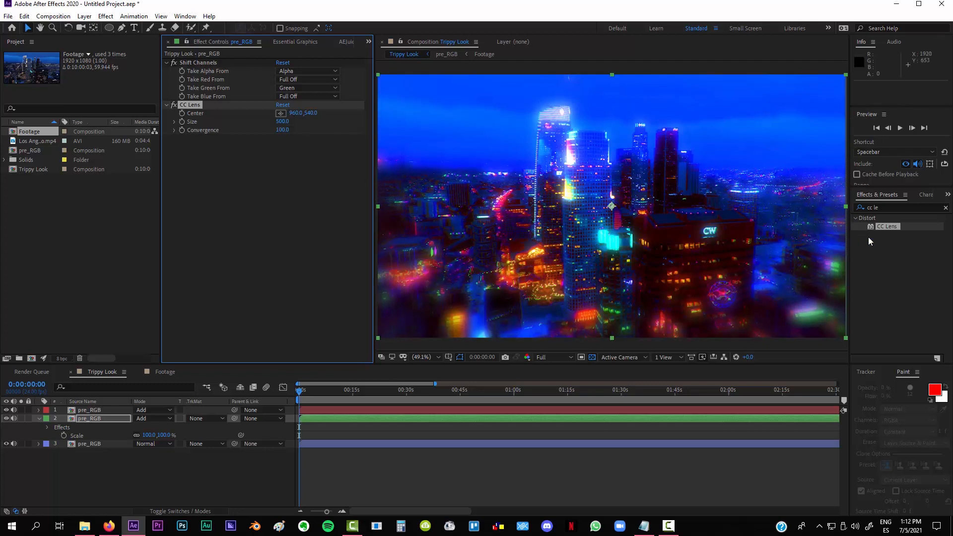
# Apply CC Lens to the red-labelled pre_RGB layer and set its Size to 324.
pyautogui.moveTo(886, 227); pyautogui.dragTo(588, 409)
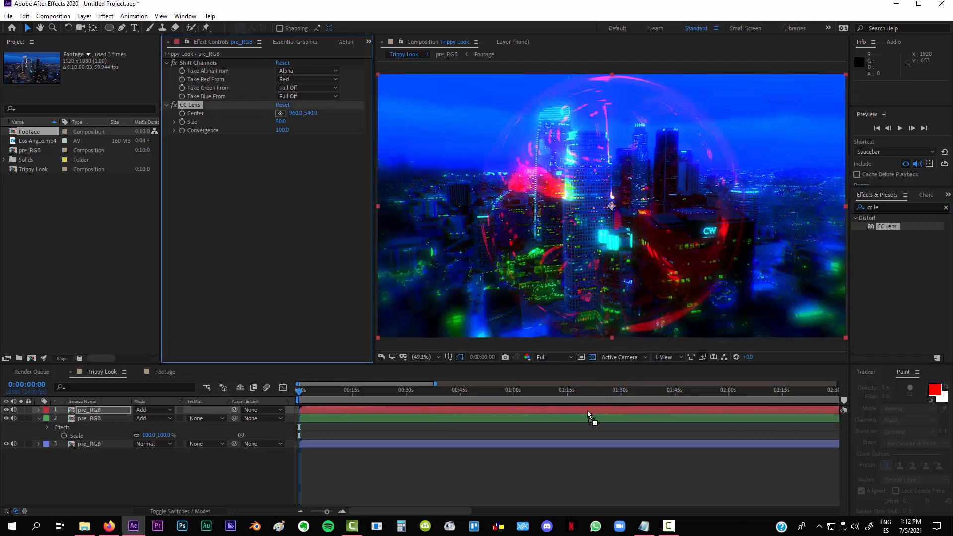
pyautogui.hotkey('alt', 'Tab')
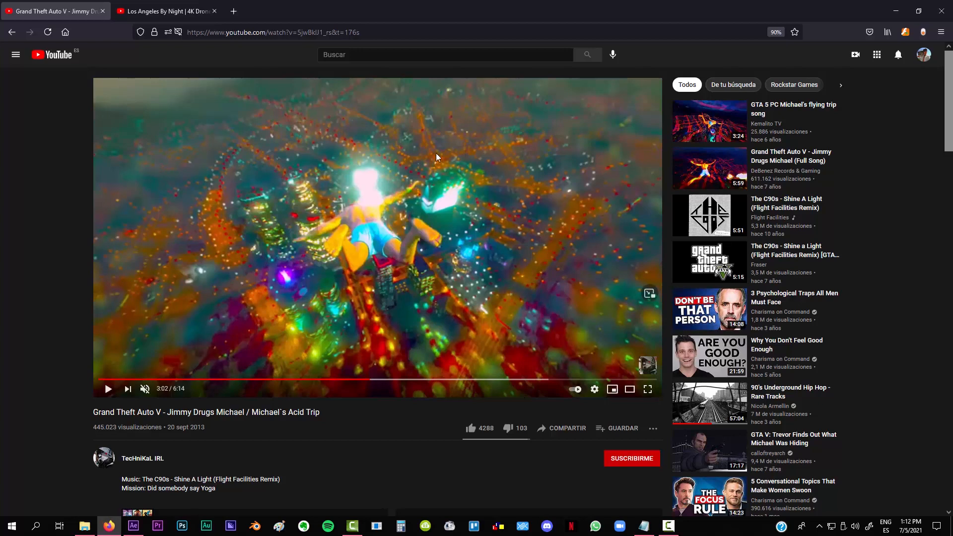
pyautogui.hotkey('alt', 'Tab')
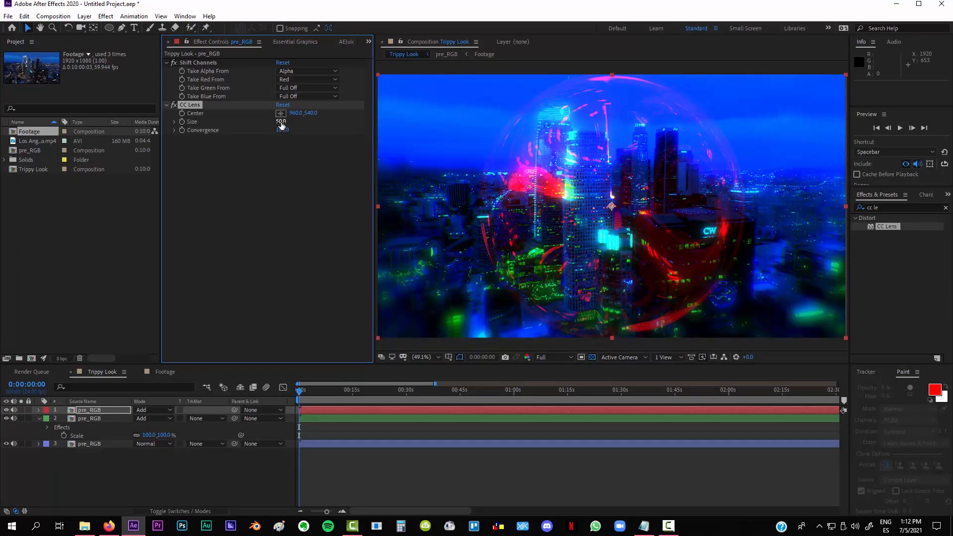
pyautogui.moveTo(280, 122); pyautogui.dragTo(400, 105)
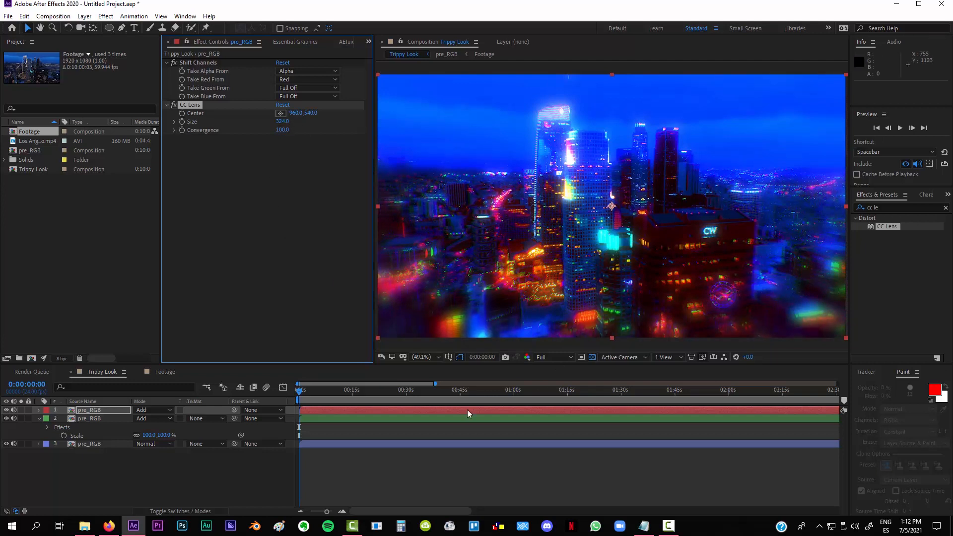
pyautogui.click(352, 464)
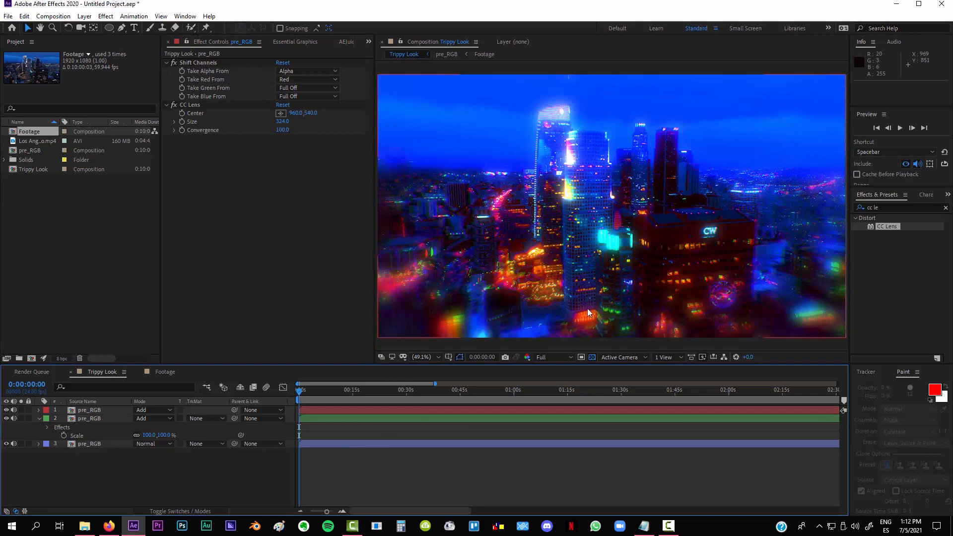
# Play the GTA V acid trip reference video on YouTube in Firefox, and return to After Effects to preview the composition around 0:00:12:11 for comparison.
pyautogui.moveTo(314, 392); pyautogui.dragTo(289, 397)
pyautogui.hotkey('alt', 'Tab')
pyautogui.click(371, 258)
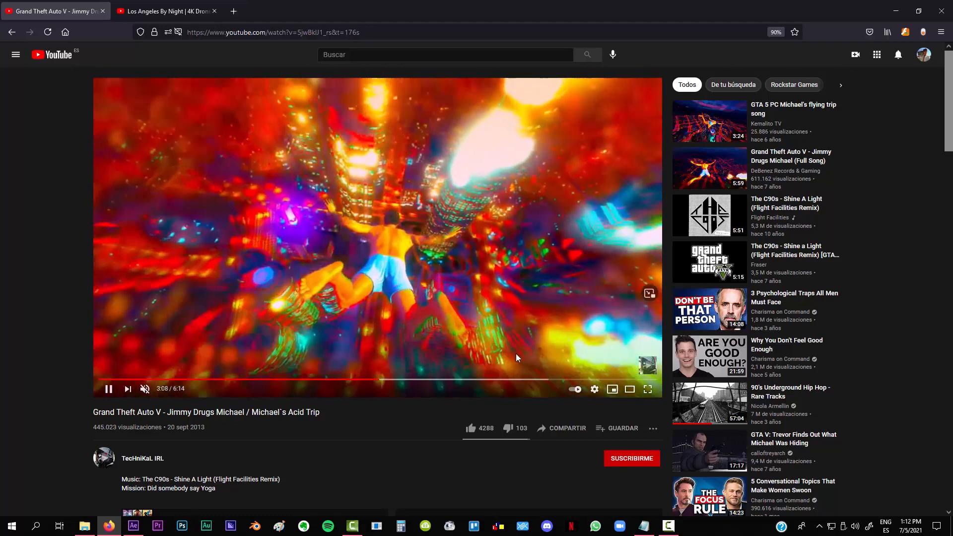
pyautogui.click(520, 326)
pyautogui.hotkey('alt', 'Tab')
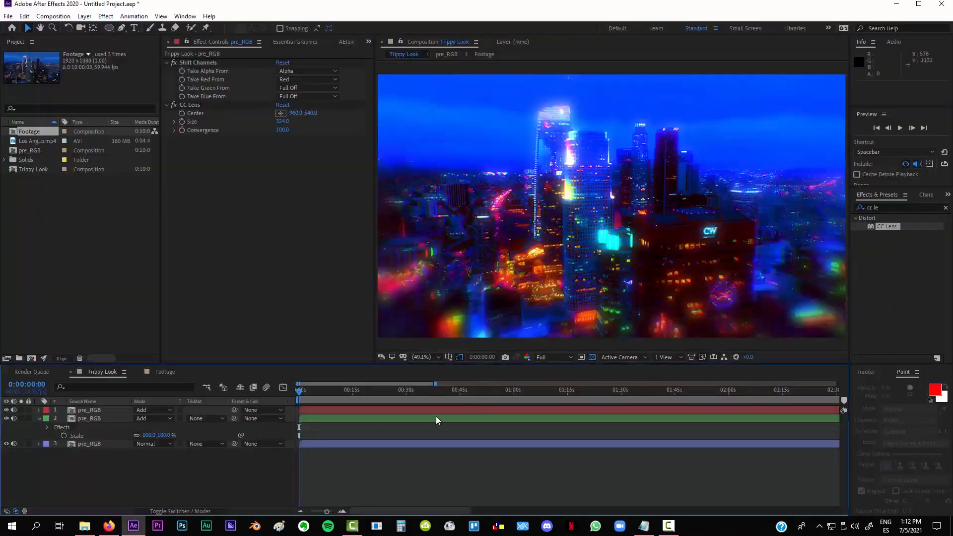
pyautogui.moveTo(300, 391); pyautogui.dragTo(343, 388)
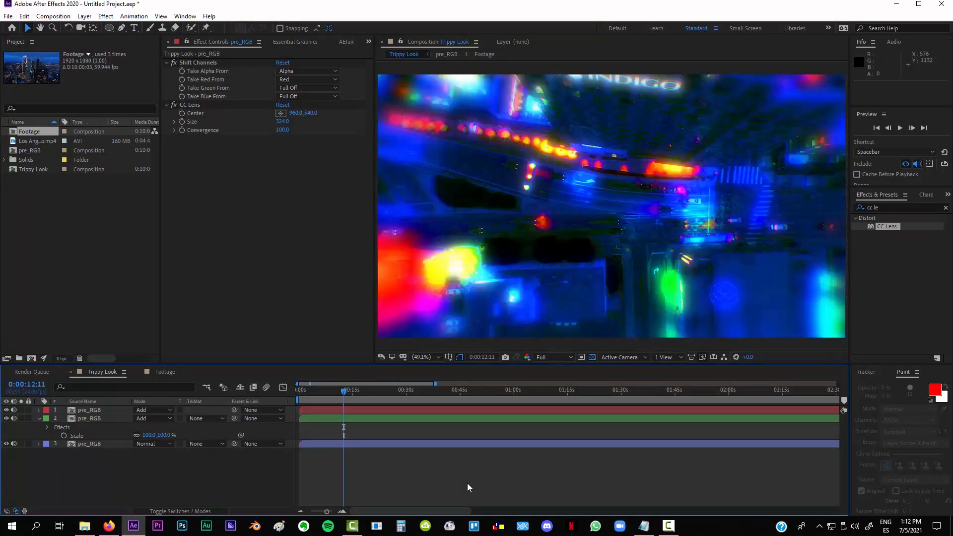